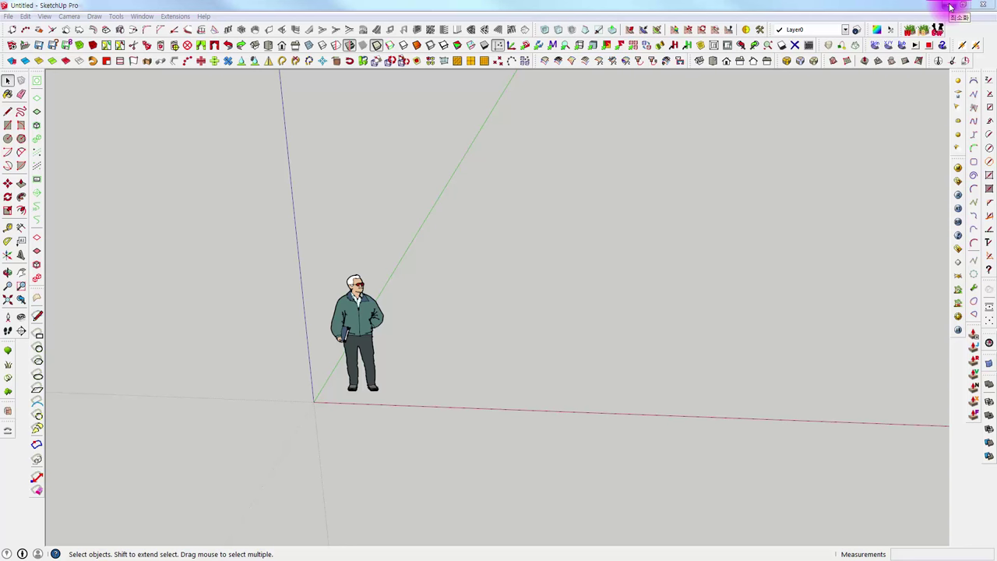
# Step: Bring the Uncle.skb AutoSave model to the front, orbit it slightly, then minimise SketchUp
pyautogui.click(950, 6)
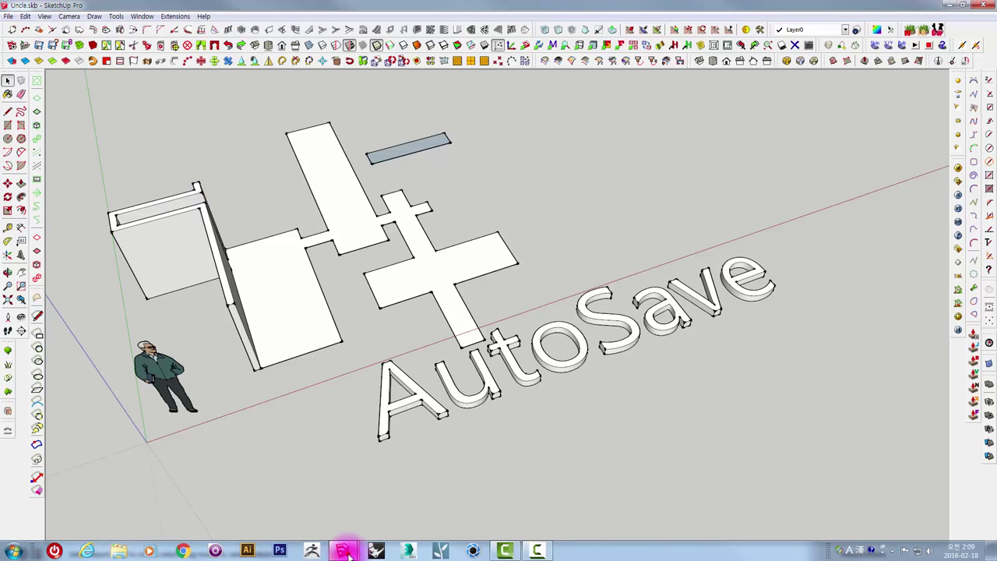
pyautogui.click(342, 550)
pyautogui.click(257, 491)
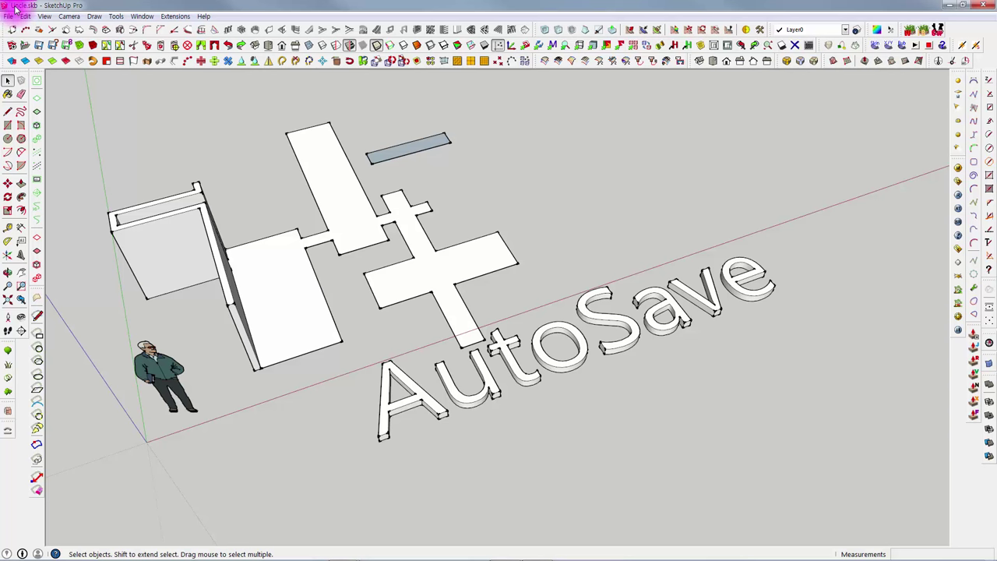
pyautogui.moveTo(288, 261)
pyautogui.mouseDown(button='middle')
pyautogui.moveTo(330, 259)
pyautogui.moveTo(269, 205)
pyautogui.mouseUp(button='middle')
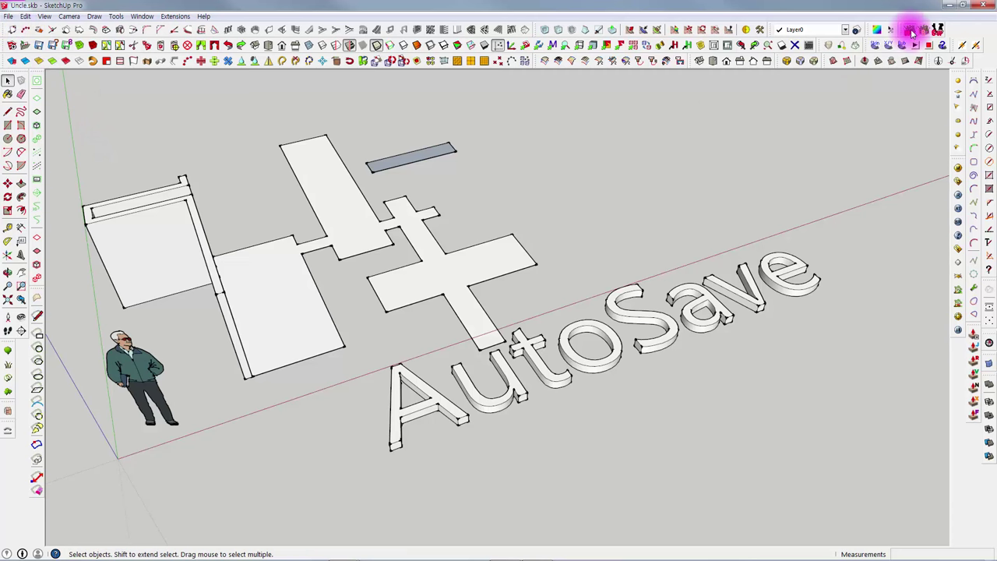
pyautogui.click(946, 6)
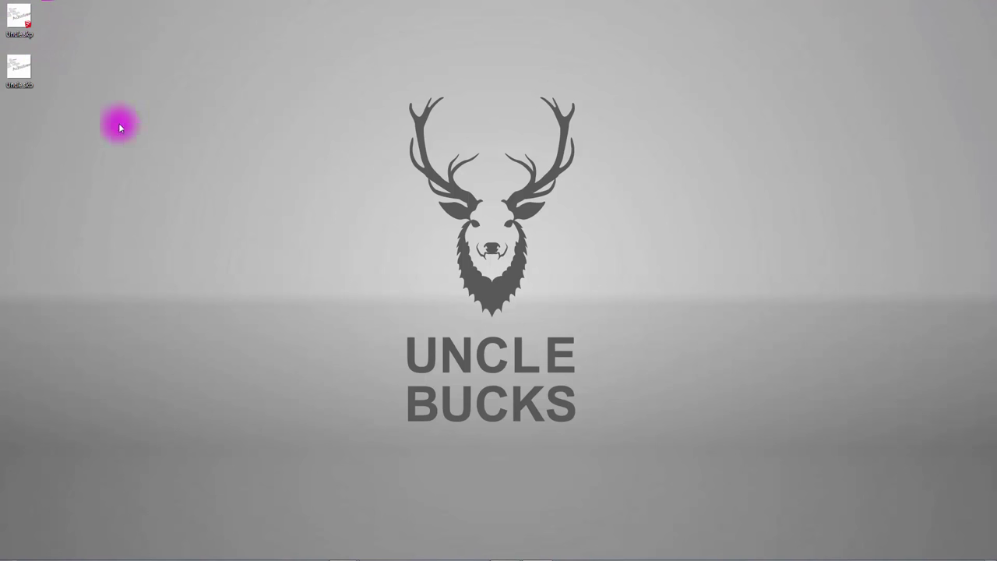
# Step: Replace the 5-minute auto-save interval in Preferences > General with a new value and apply it
pyautogui.click(289, 454)
pyautogui.moveTo(342, 551)
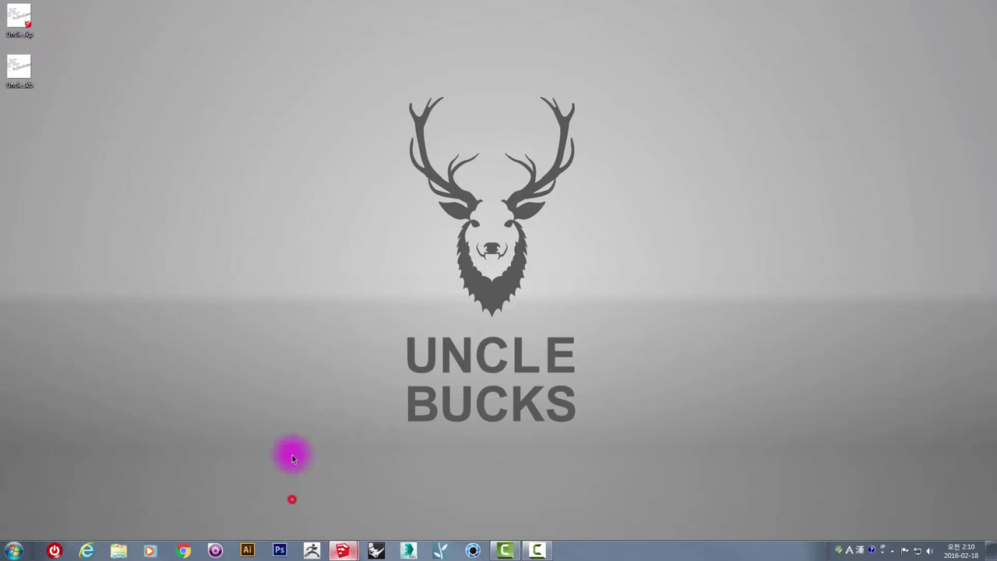
pyautogui.click(141, 16)
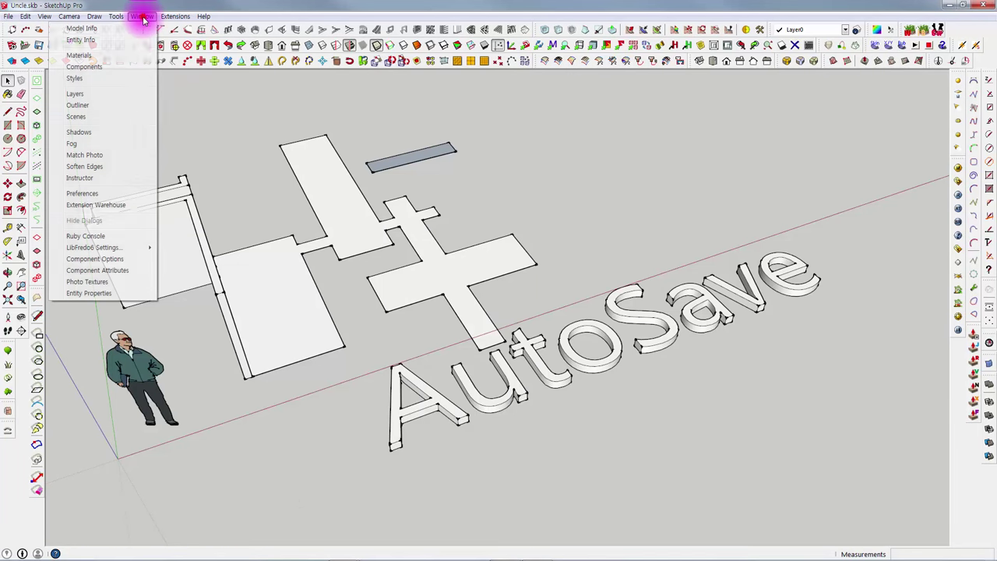
pyautogui.click(86, 193)
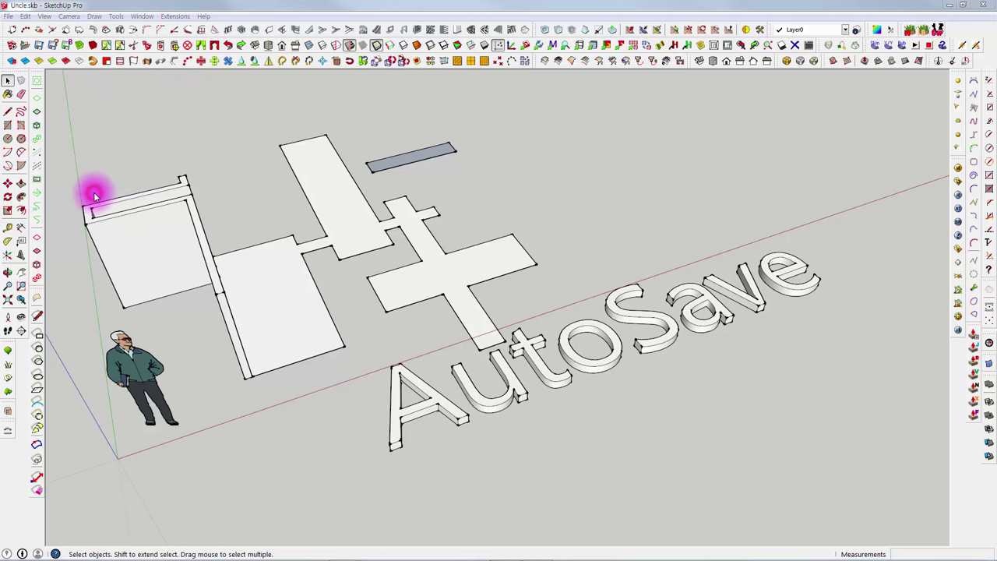
pyautogui.click(237, 170)
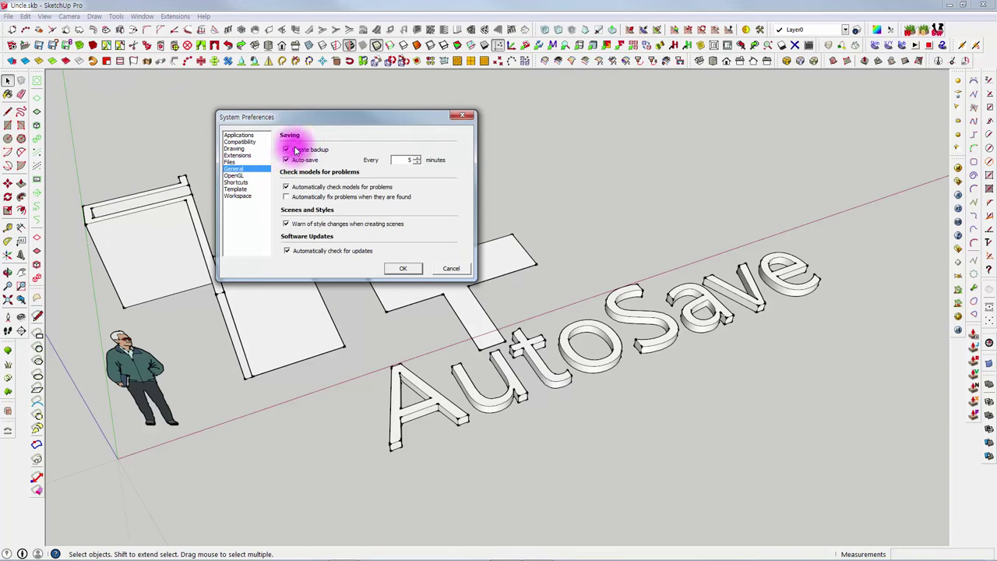
pyautogui.click(405, 159)
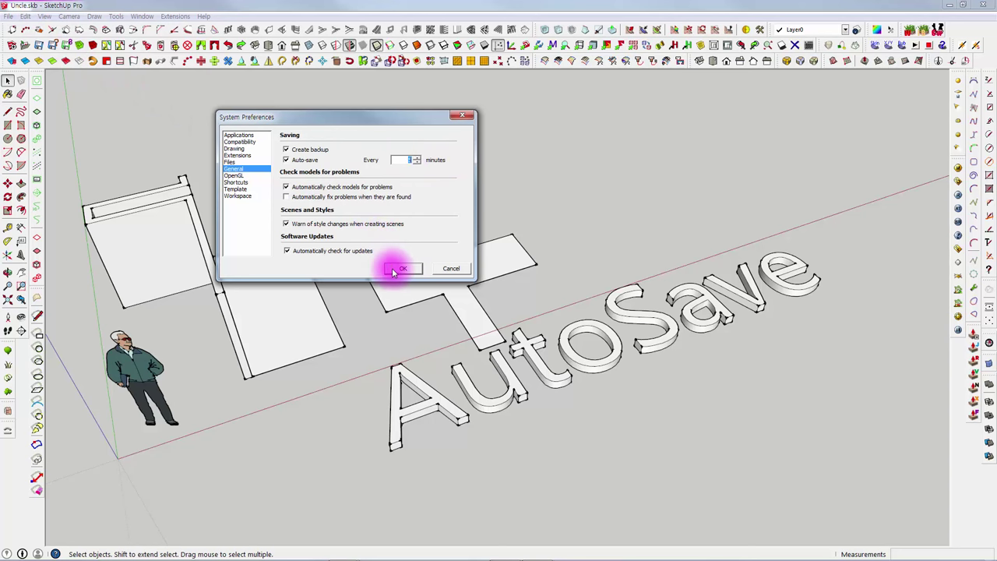
pyautogui.click(395, 269)
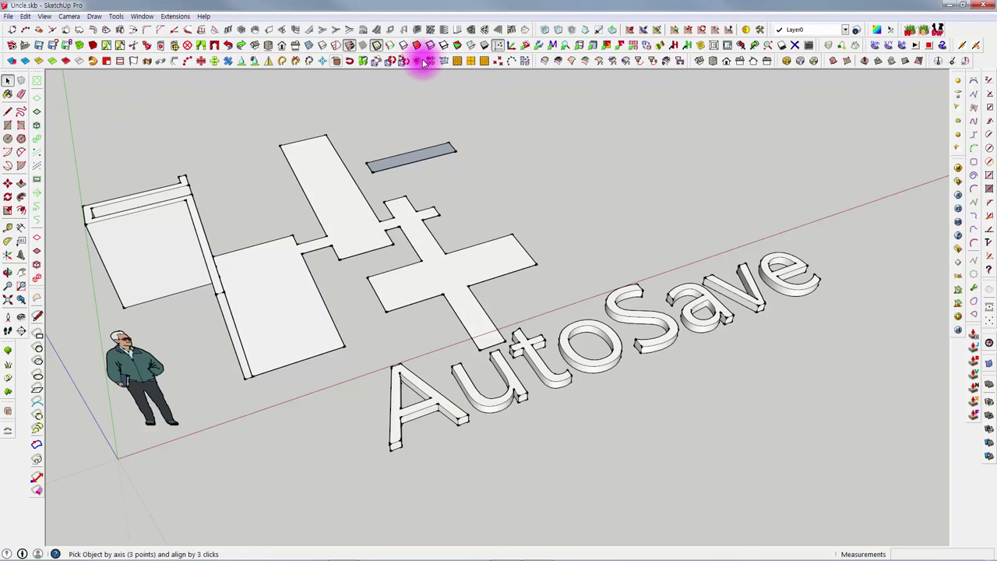
pyautogui.click(948, 7)
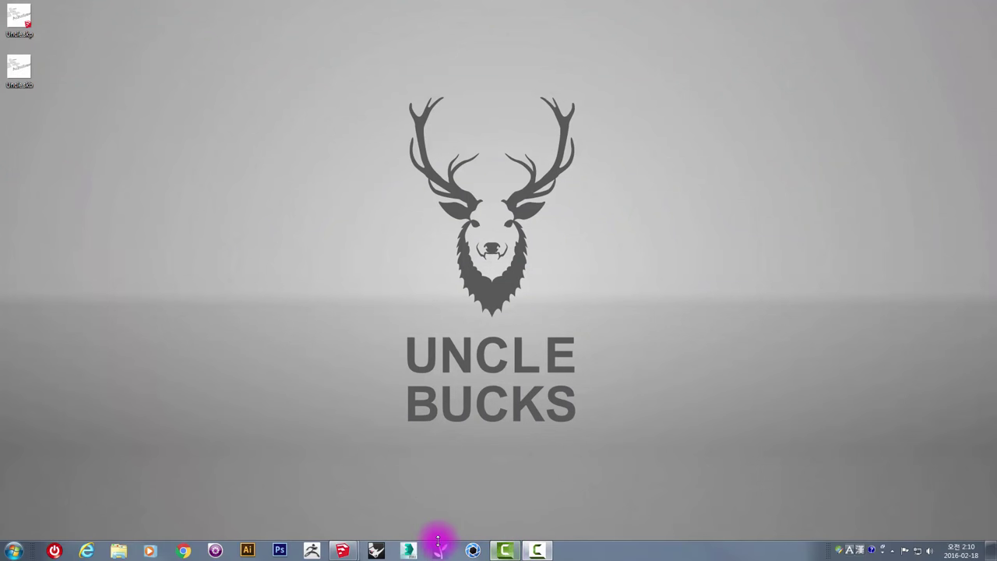
pyautogui.moveTo(342, 551)
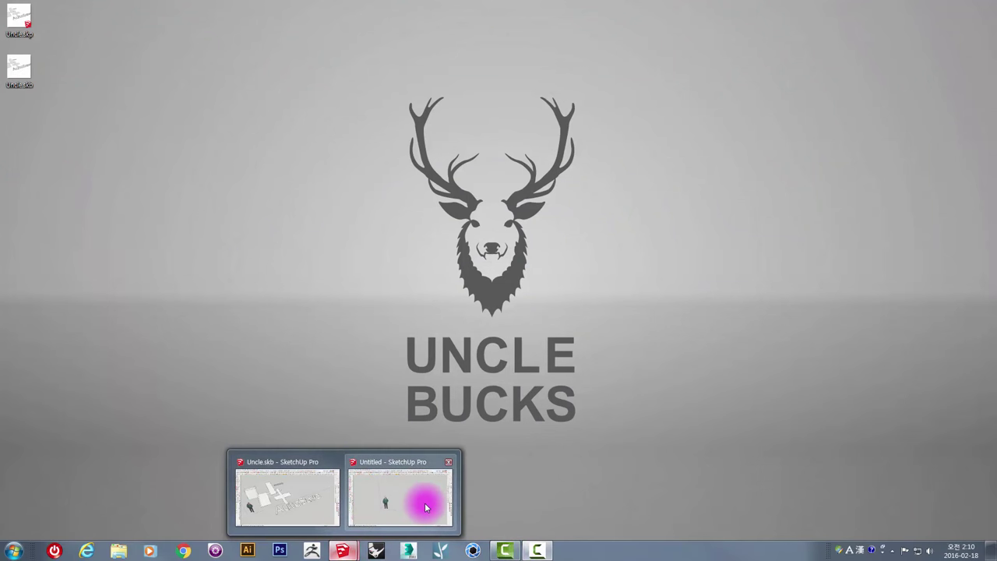
pyautogui.click(425, 504)
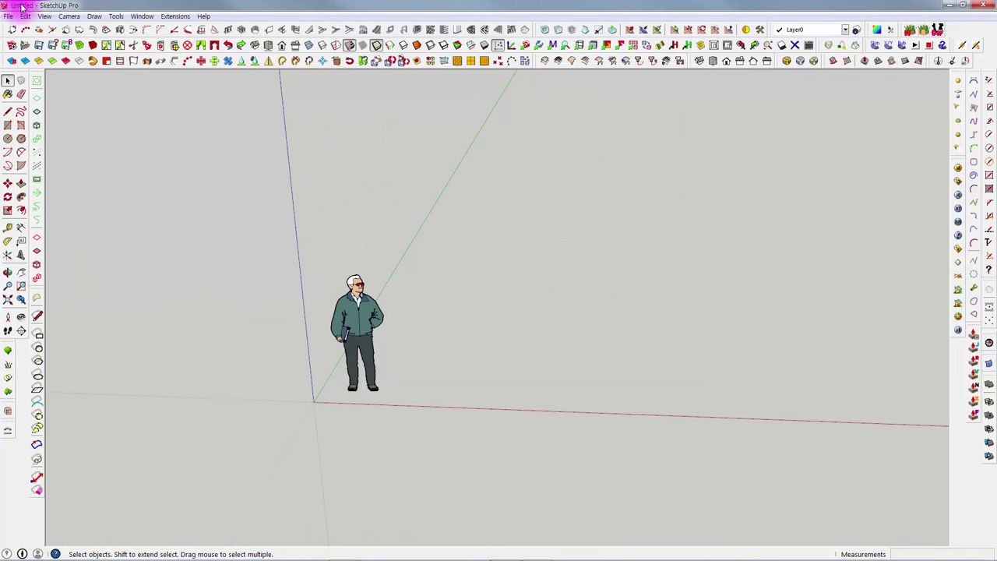
pyautogui.click(141, 16)
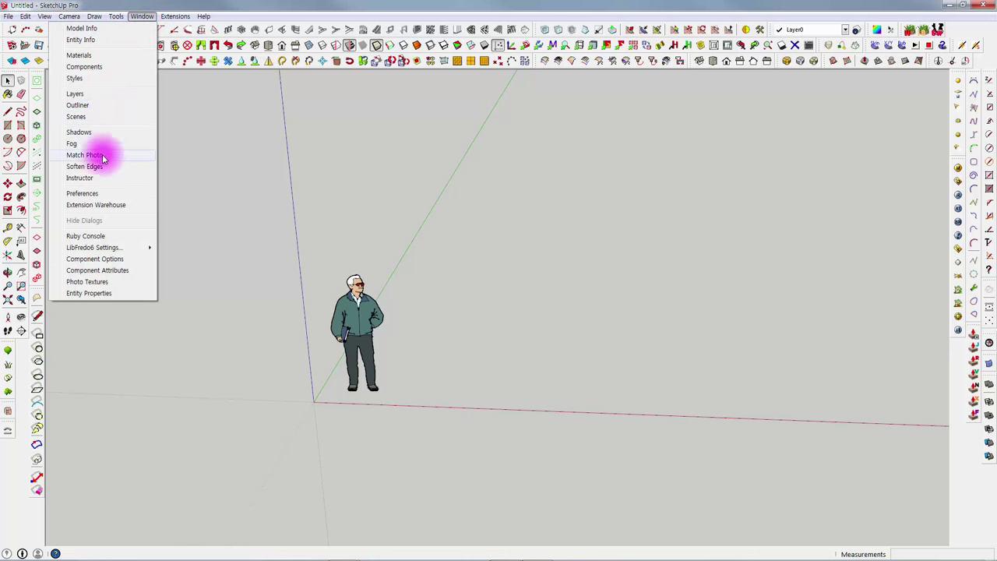
pyautogui.click(250, 167)
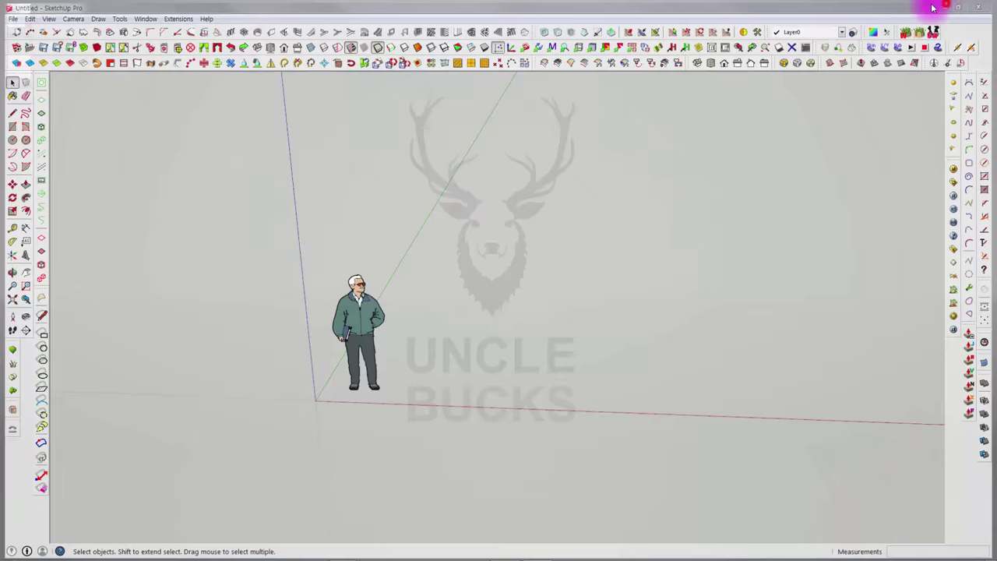
pyautogui.click(938, 7)
pyautogui.moveTo(343, 551)
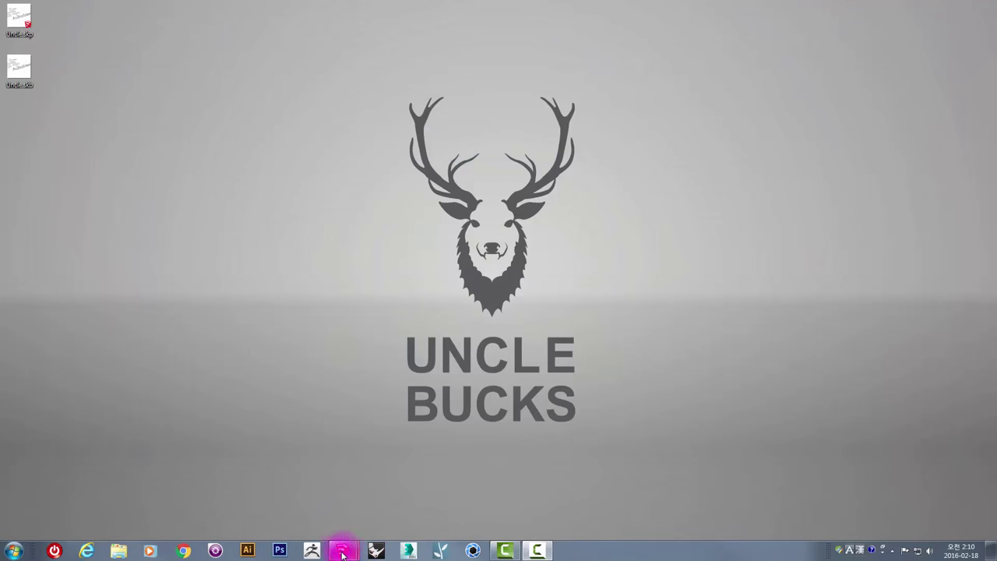
pyautogui.click(289, 498)
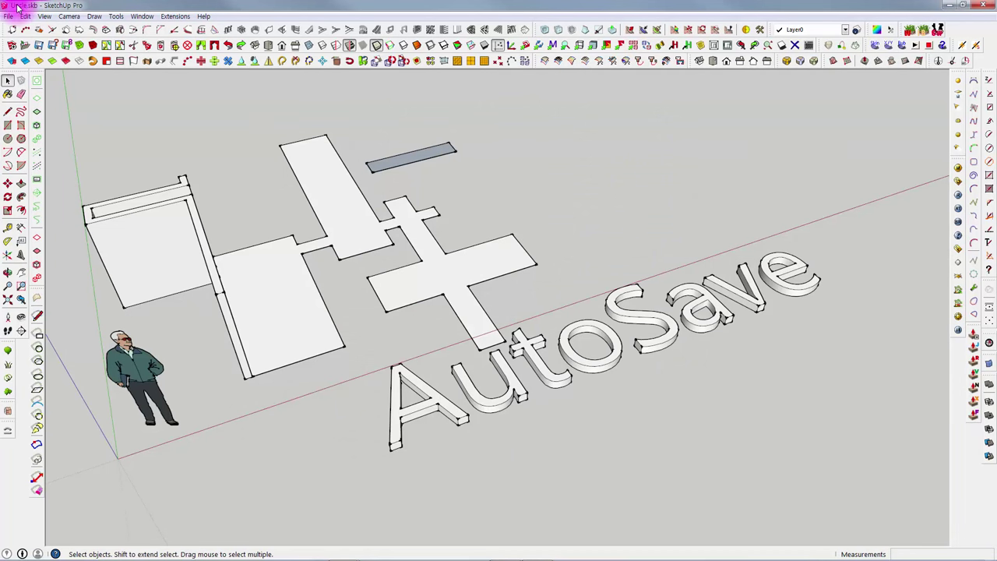
# Step: Close the Uncle.skb model and bring back the Untitled SketchUp window with the standing figure
pyautogui.click(950, 6)
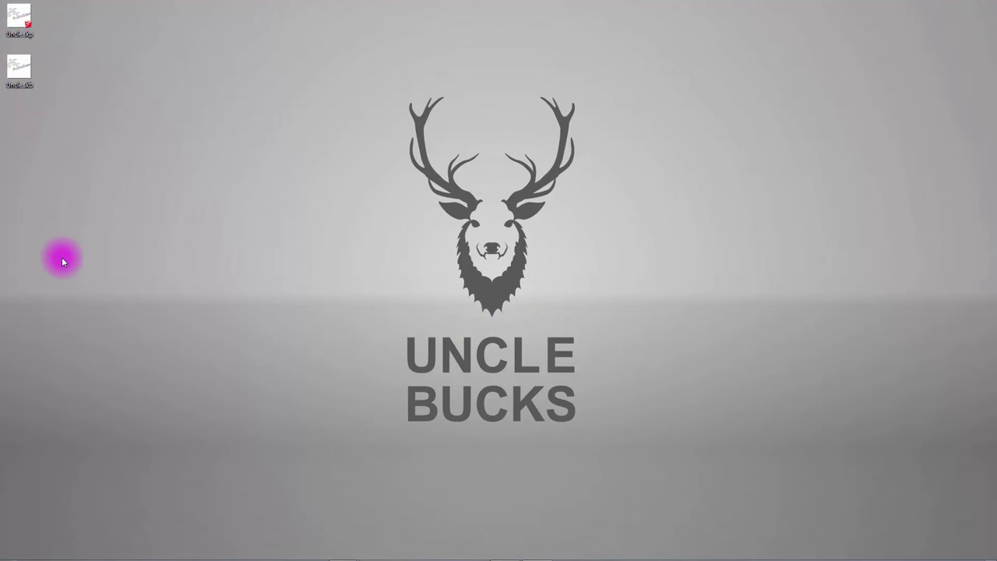
pyautogui.doubleClick(28, 39)
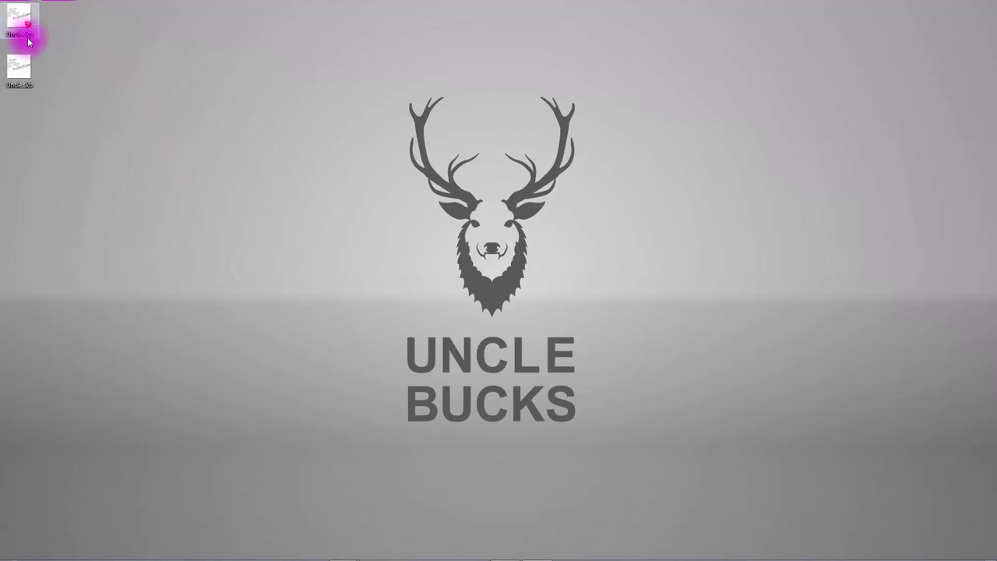
pyautogui.click(25, 127)
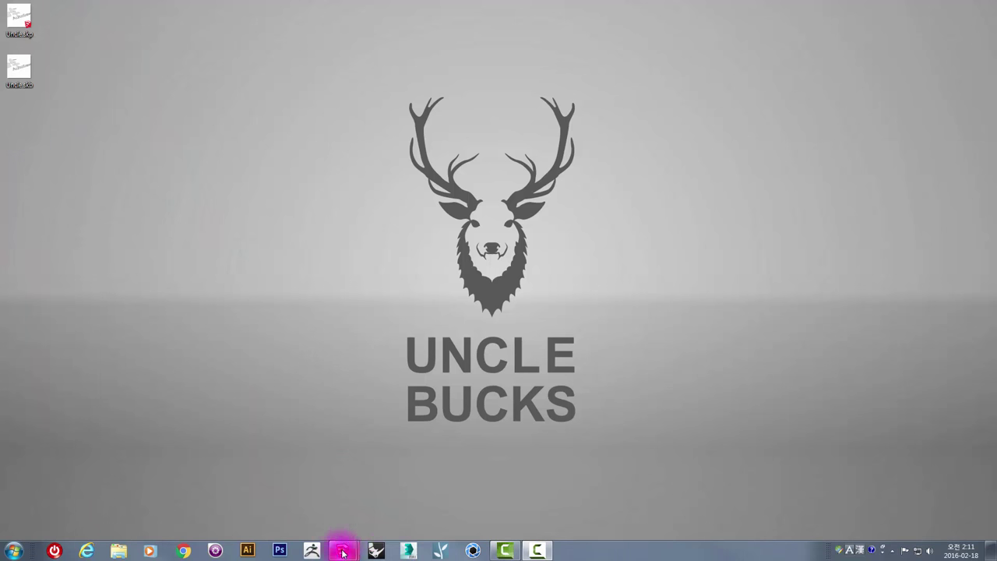
pyautogui.moveTo(342, 551)
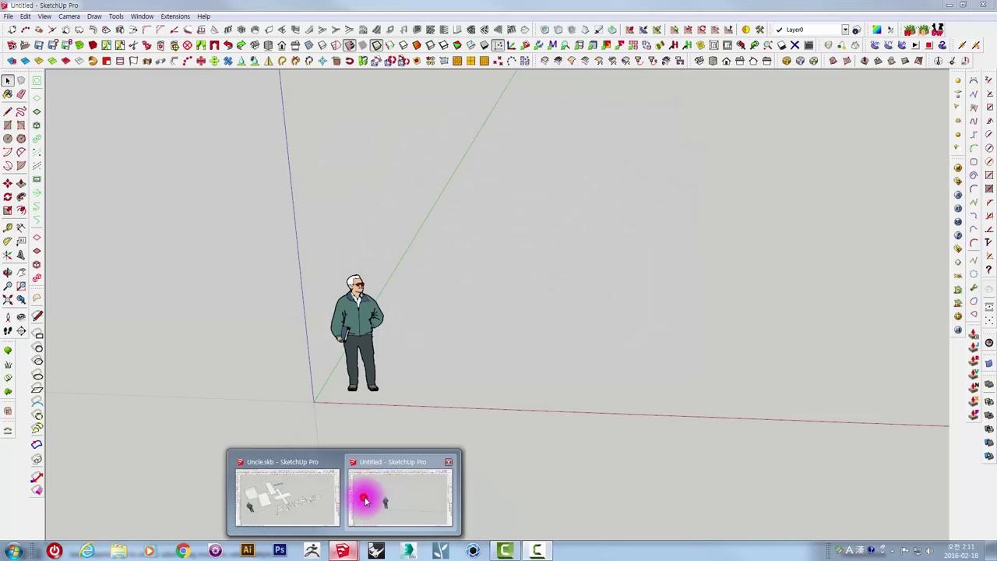
pyautogui.click(365, 500)
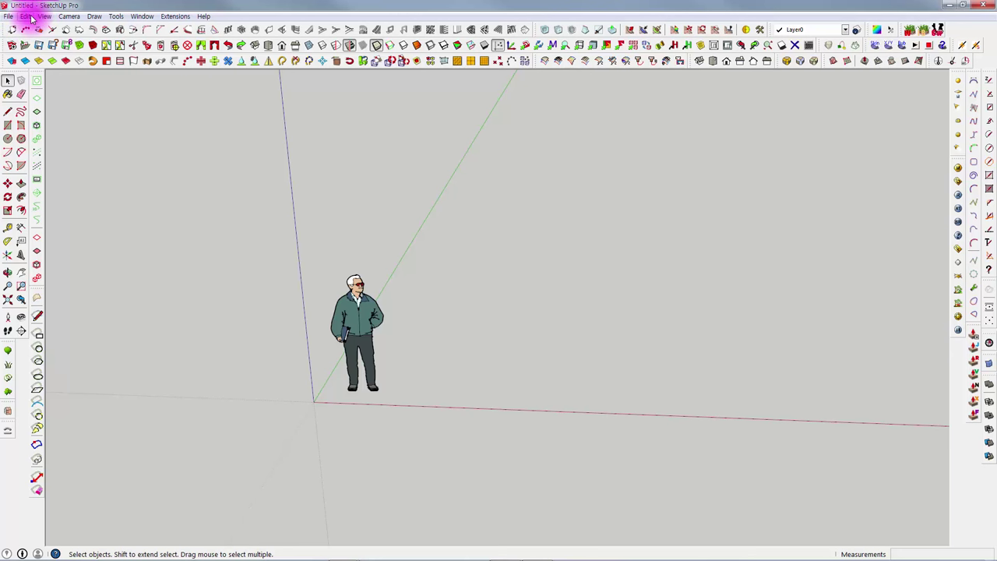
# Step: Review the Models folder under Files preferences, confirm it unchanged, and close System Preferences
pyautogui.click(143, 19)
pyautogui.click(93, 194)
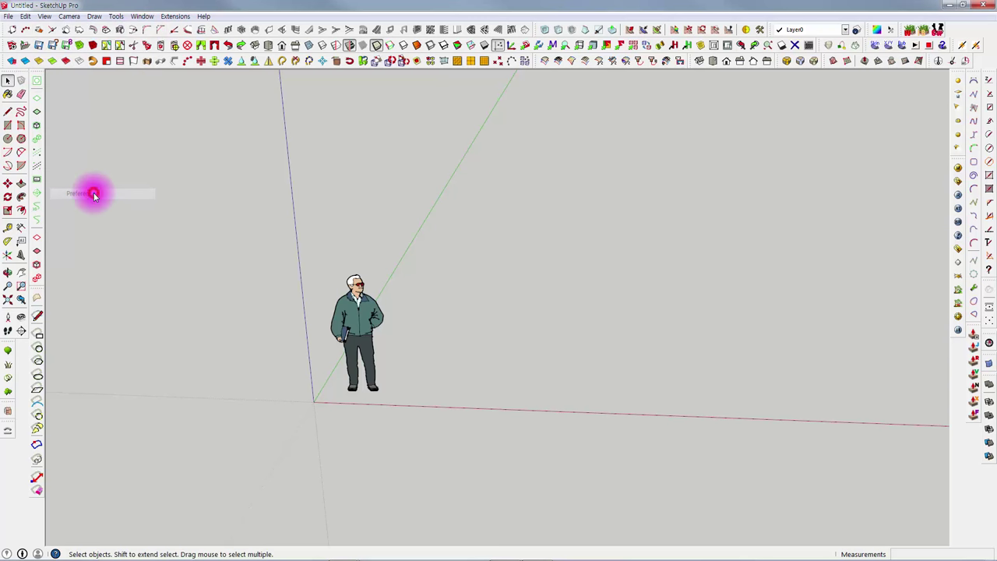
pyautogui.click(359, 153)
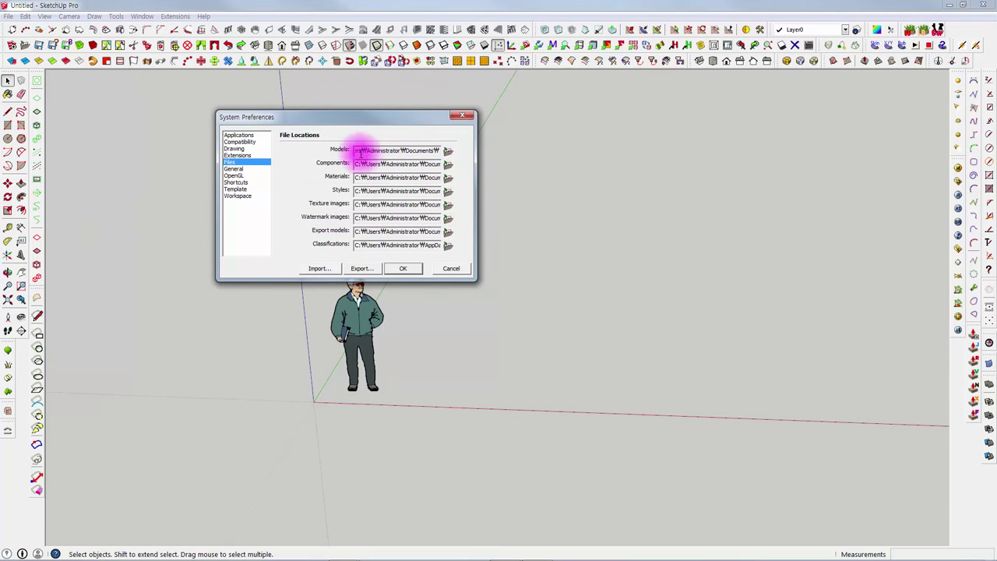
pyautogui.click(448, 153)
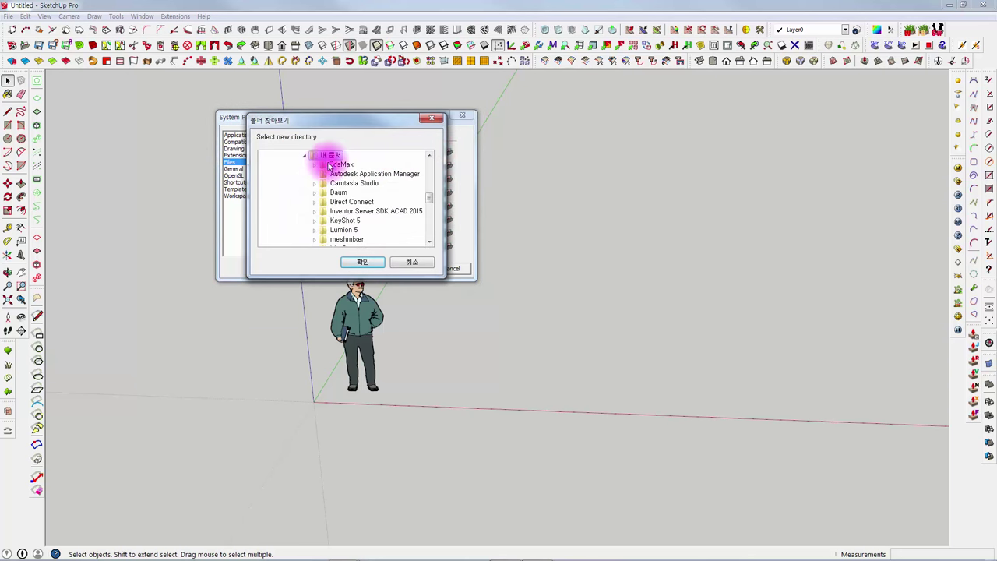
pyautogui.click(359, 261)
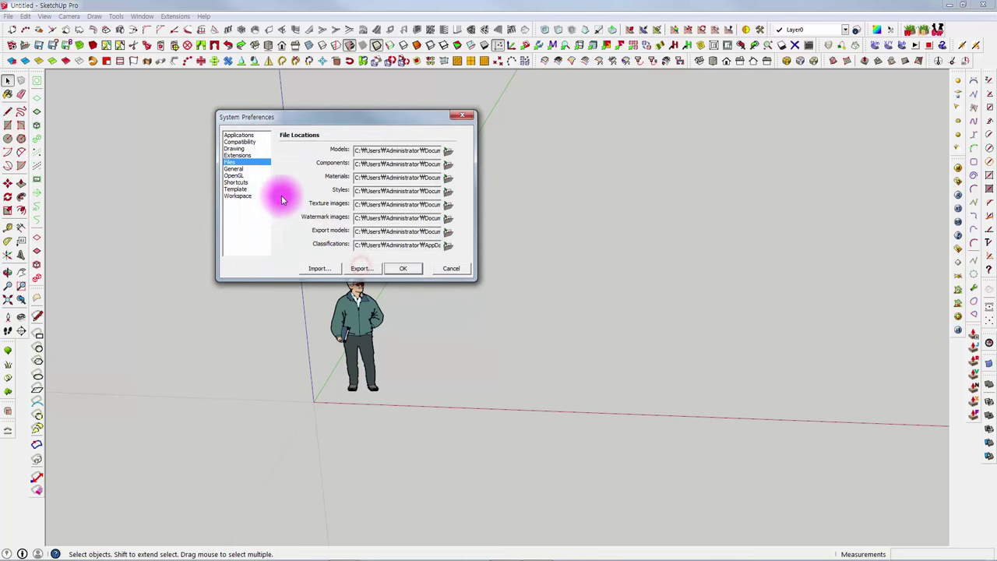
pyautogui.click(407, 269)
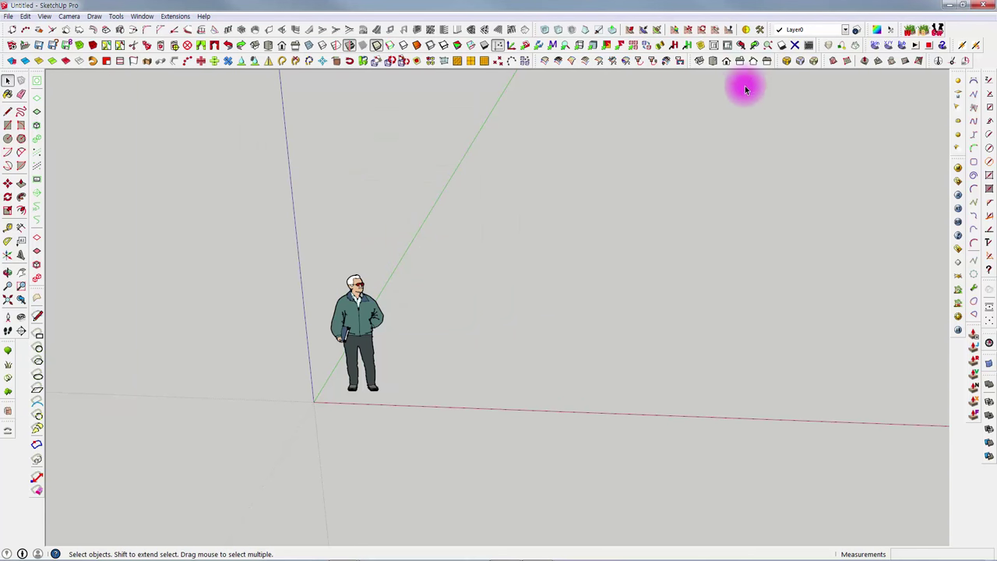
pyautogui.click(948, 5)
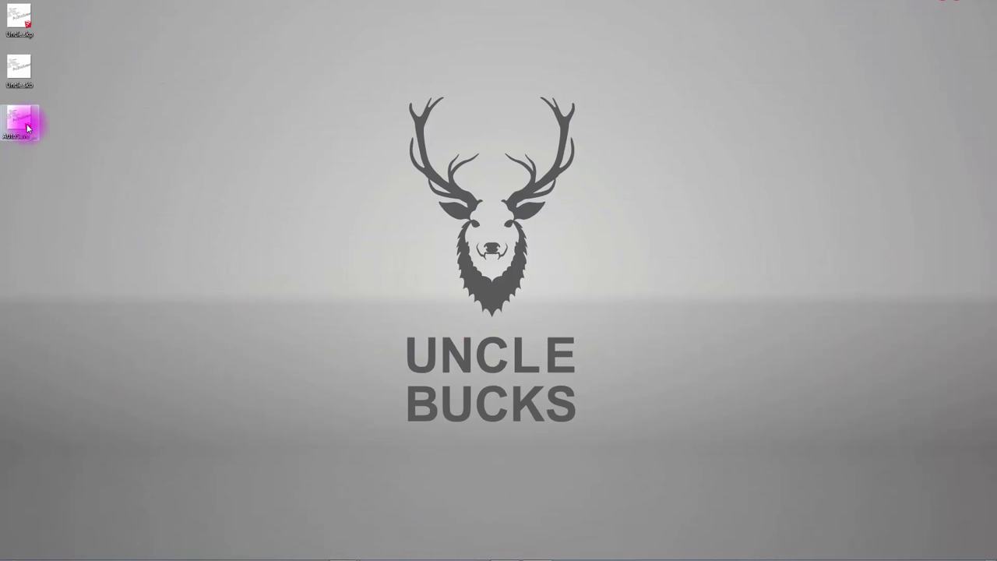
pyautogui.click(27, 23)
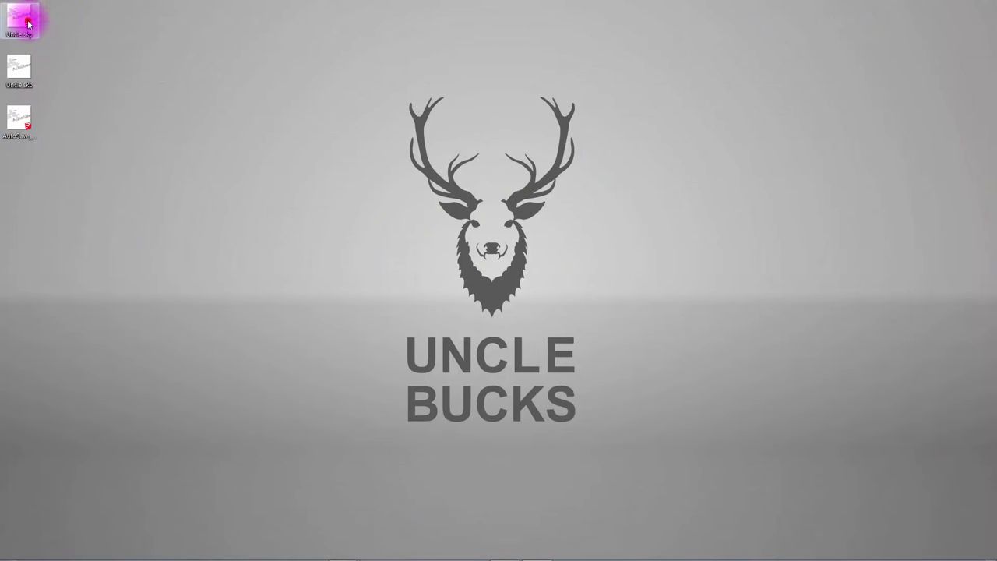
pyautogui.click(12, 122)
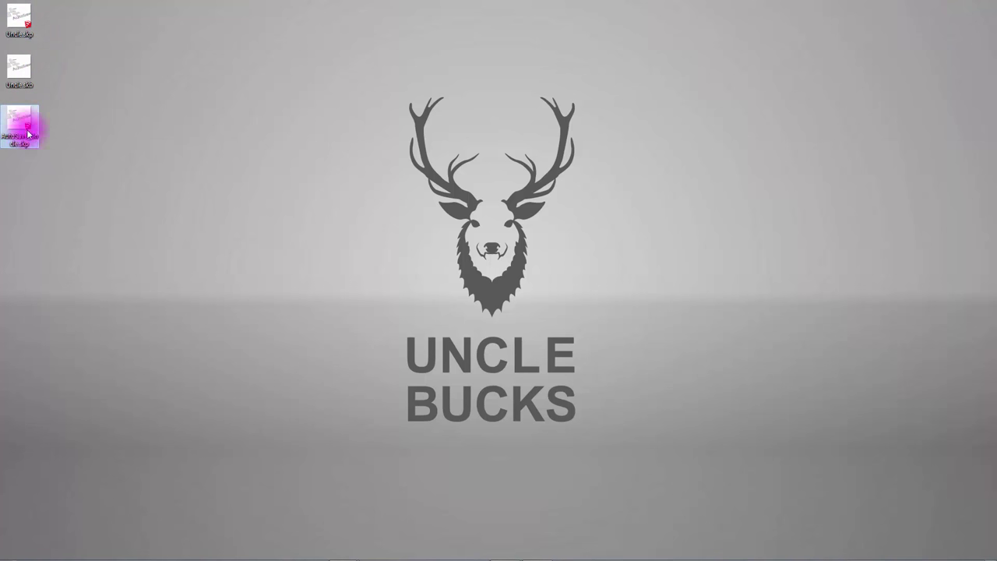
pyautogui.doubleClick(31, 119)
pyautogui.moveTo(499, 550)
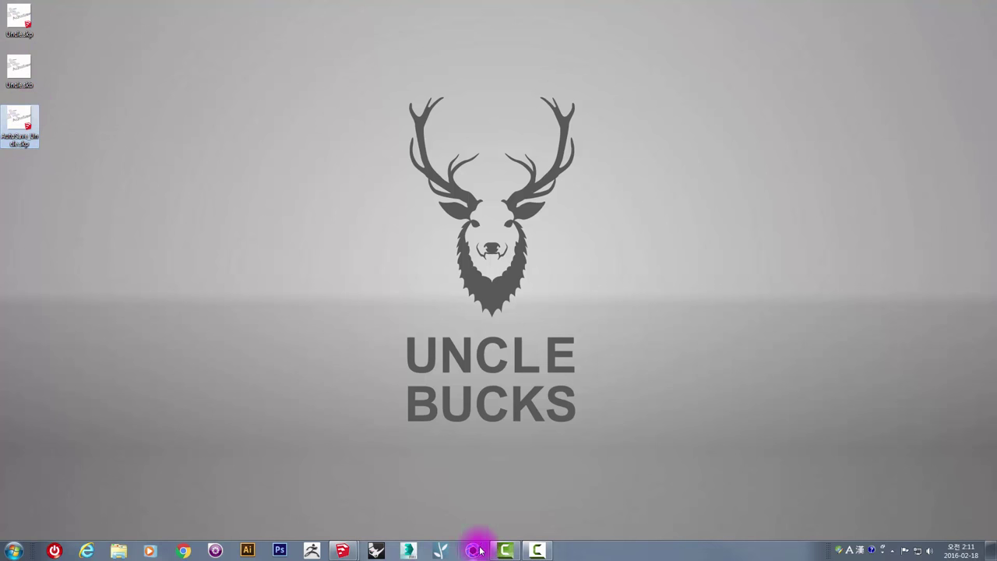
pyautogui.click(382, 494)
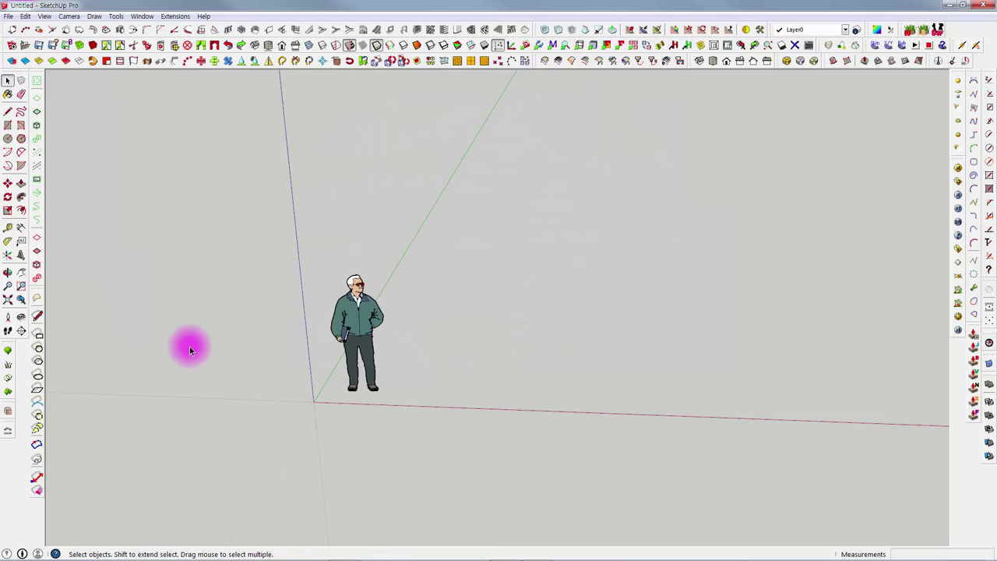
# Step: Close the Untitled model without saving and reopen the Uncle.skb backup from the desktop
pyautogui.click(140, 16)
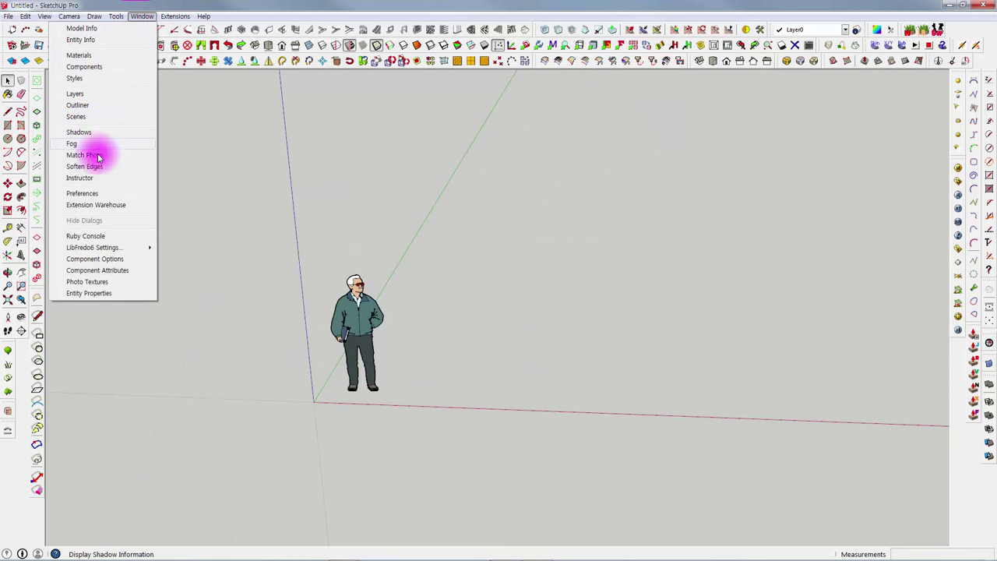
pyautogui.click(650, 143)
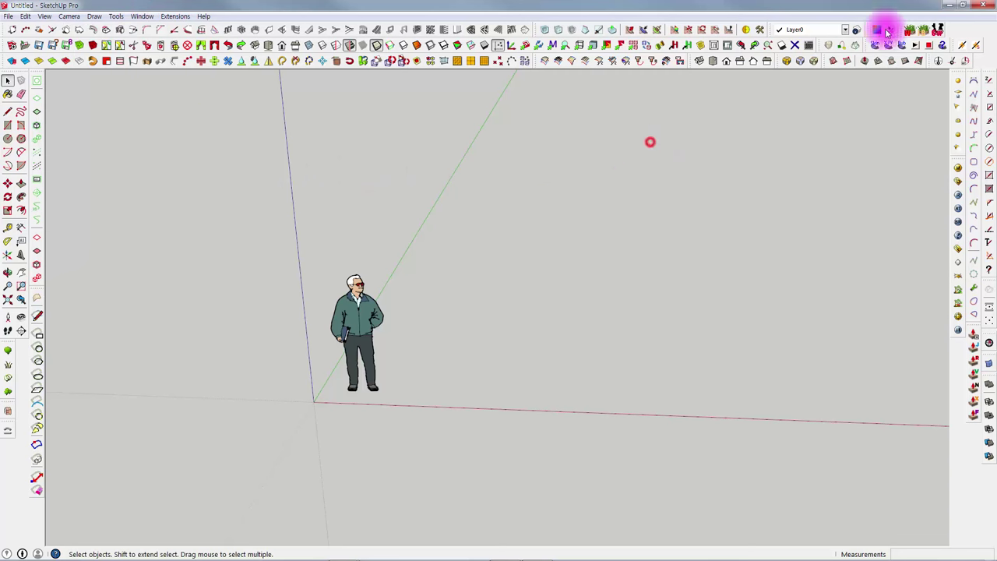
pyautogui.click(979, 6)
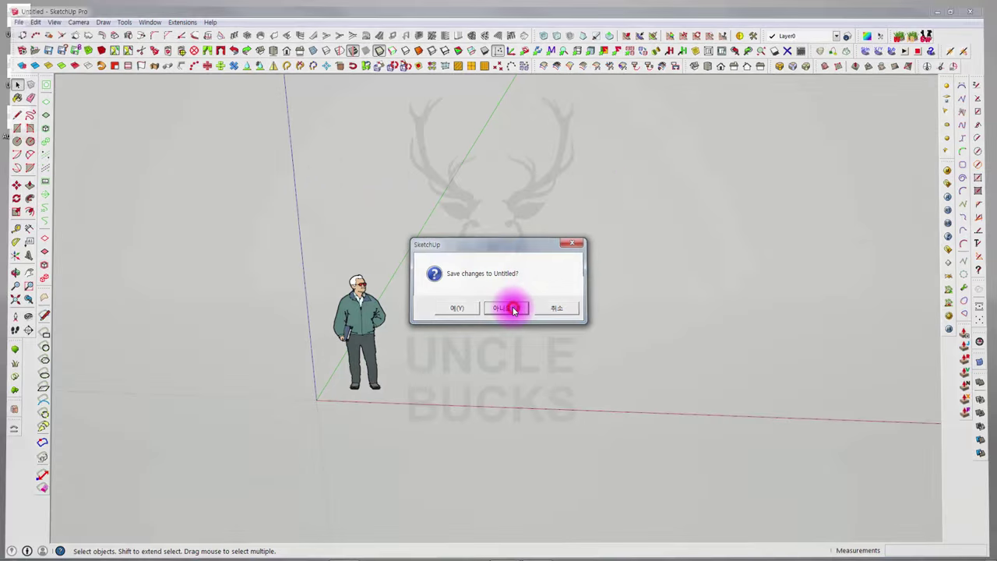
pyautogui.click(513, 308)
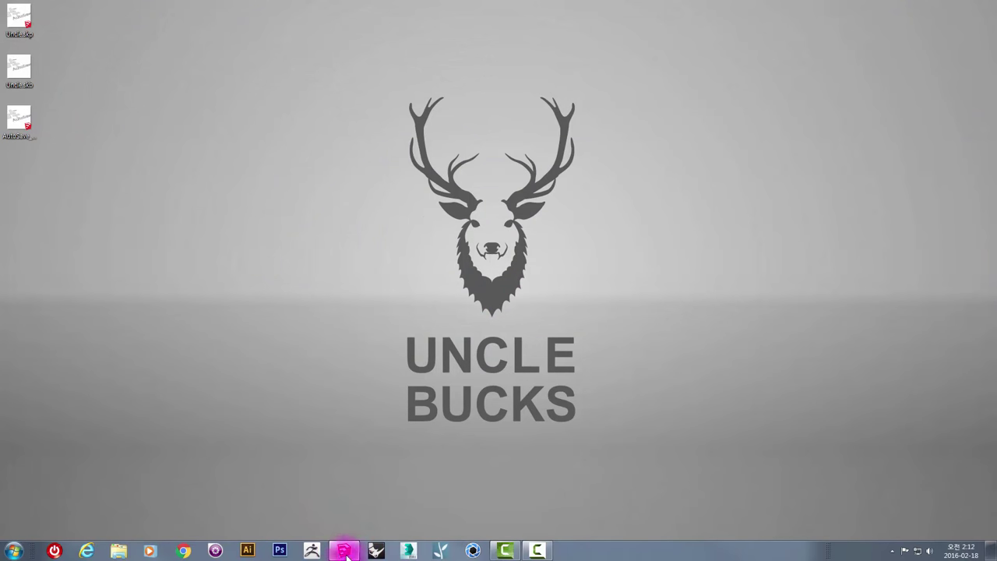
pyautogui.click(350, 508)
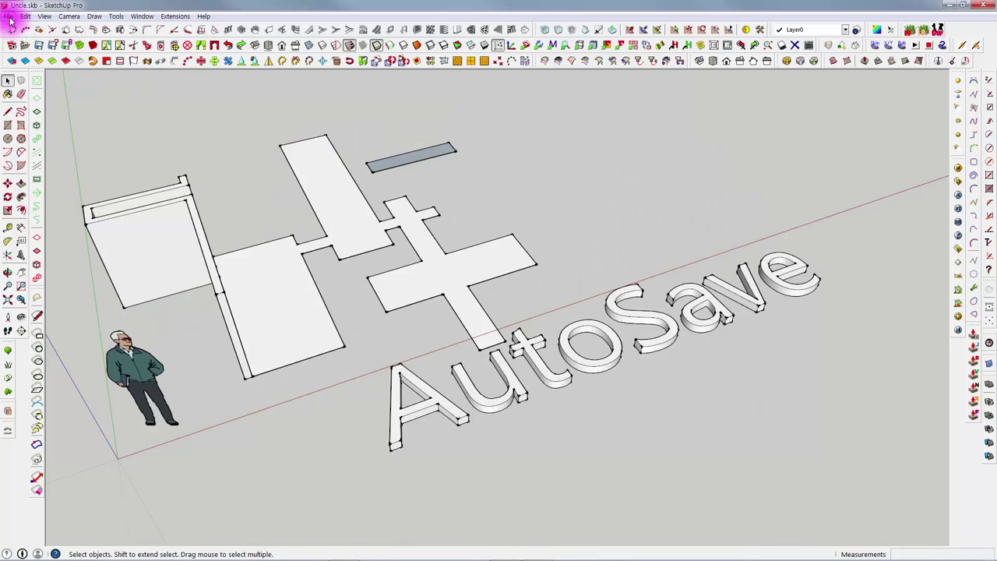
# Step: Save the Uncle model with File > Save and minimise SketchUp to view Uncle.skp and Uncle.skb
pyautogui.click(9, 16)
pyautogui.click(27, 56)
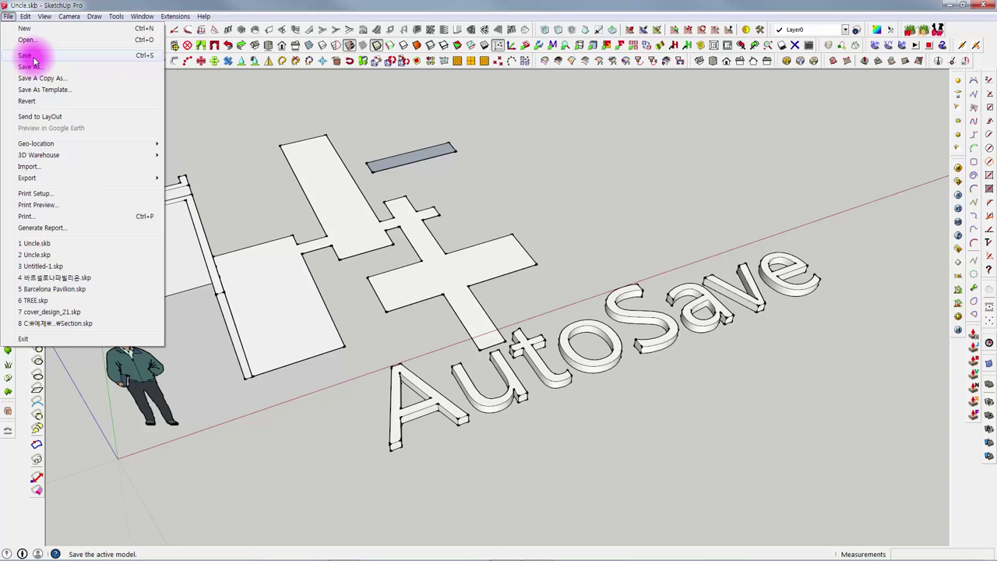
pyautogui.click(33, 56)
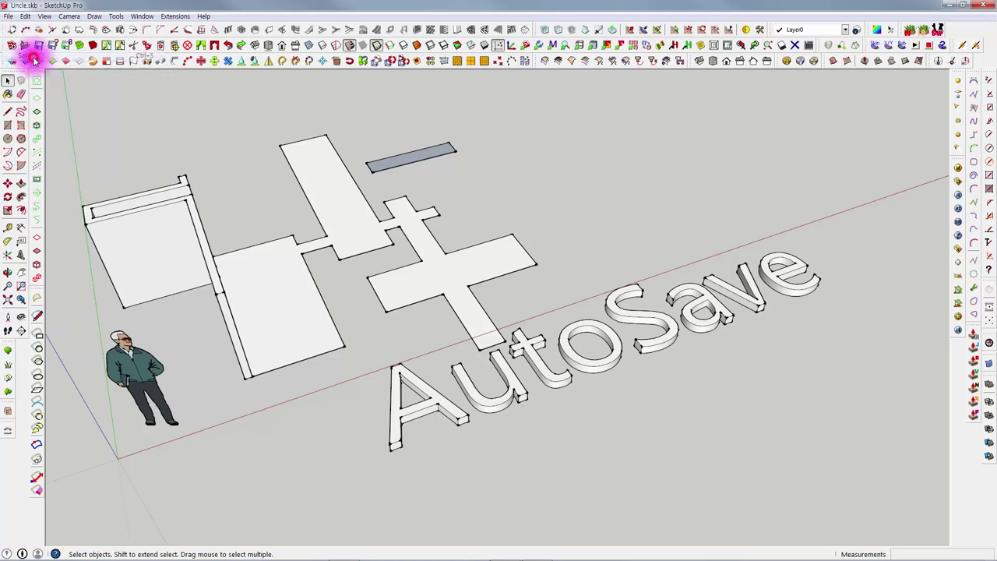
pyautogui.click(950, 8)
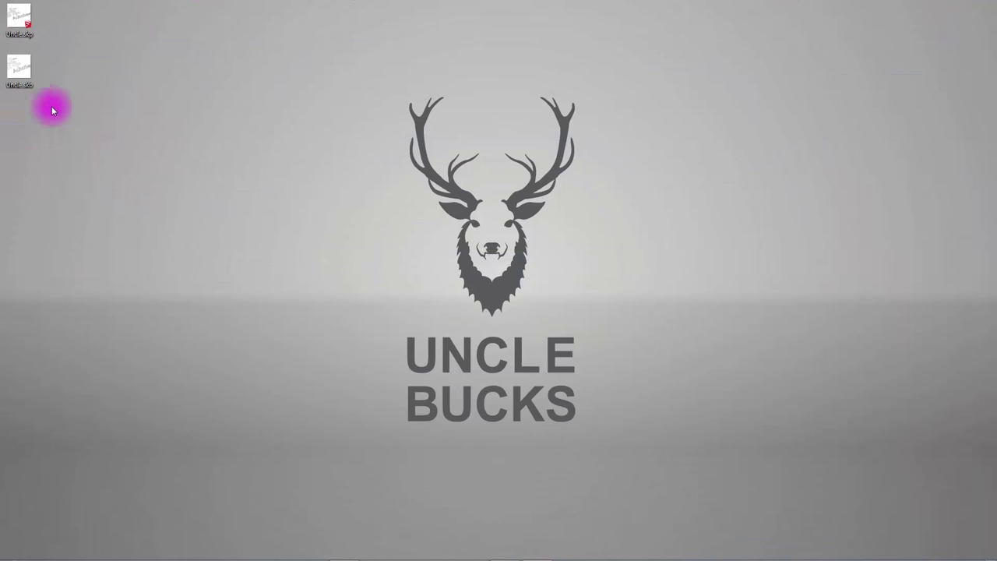
pyautogui.click(345, 552)
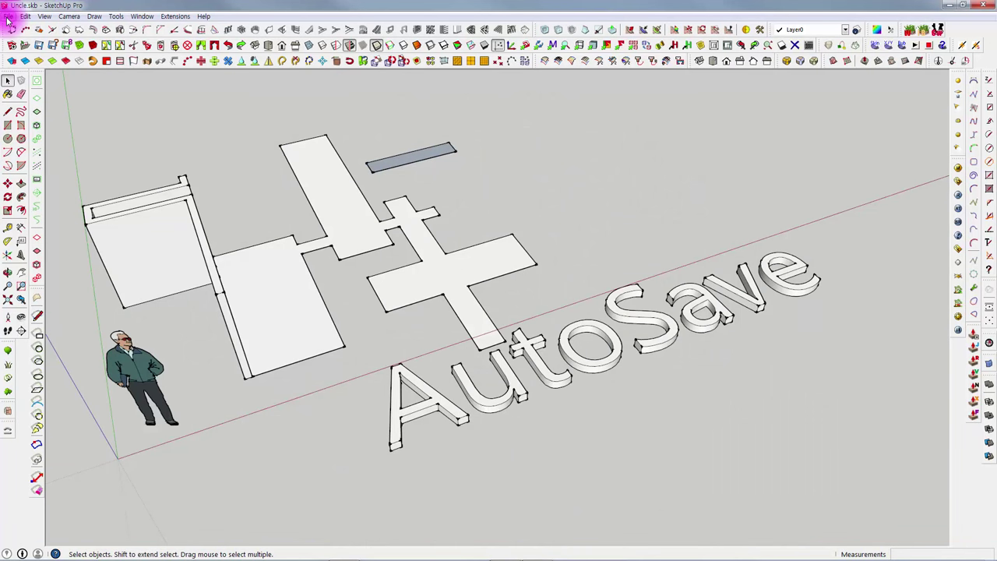
pyautogui.moveTo(120, 108); pyautogui.dragTo(582, 137)
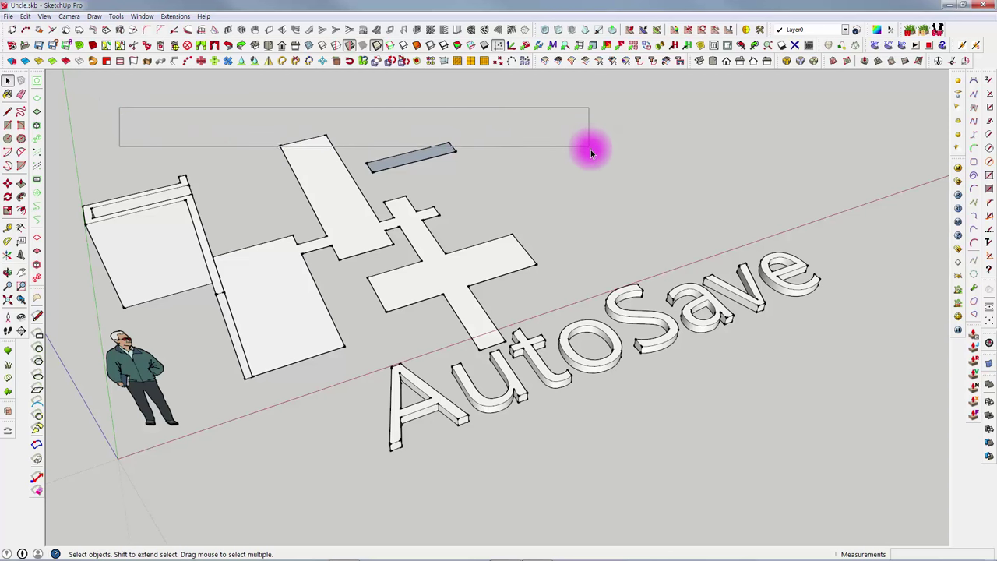
pyautogui.moveTo(582, 136); pyautogui.dragTo(594, 155)
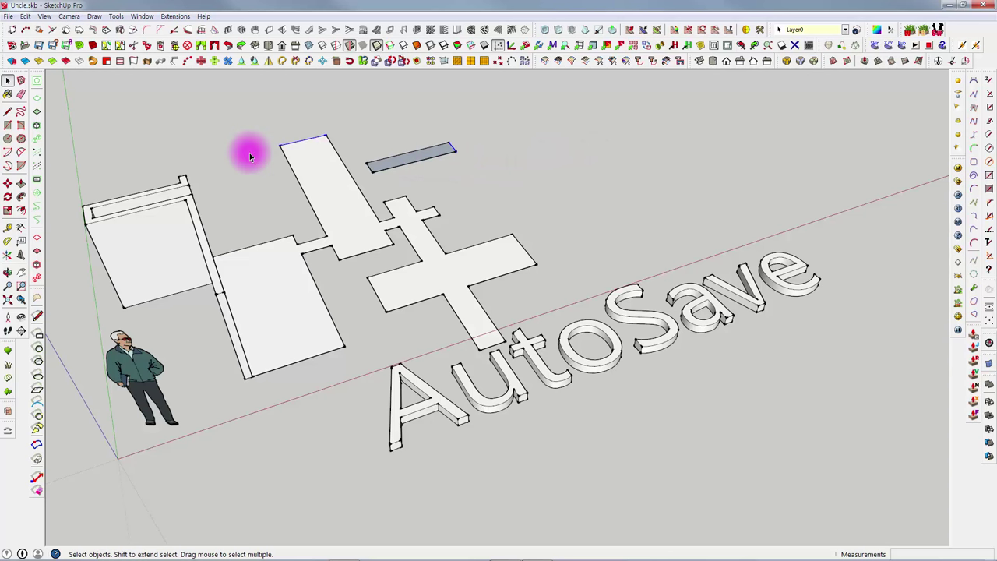
pyautogui.moveTo(150, 99); pyautogui.dragTo(505, 195)
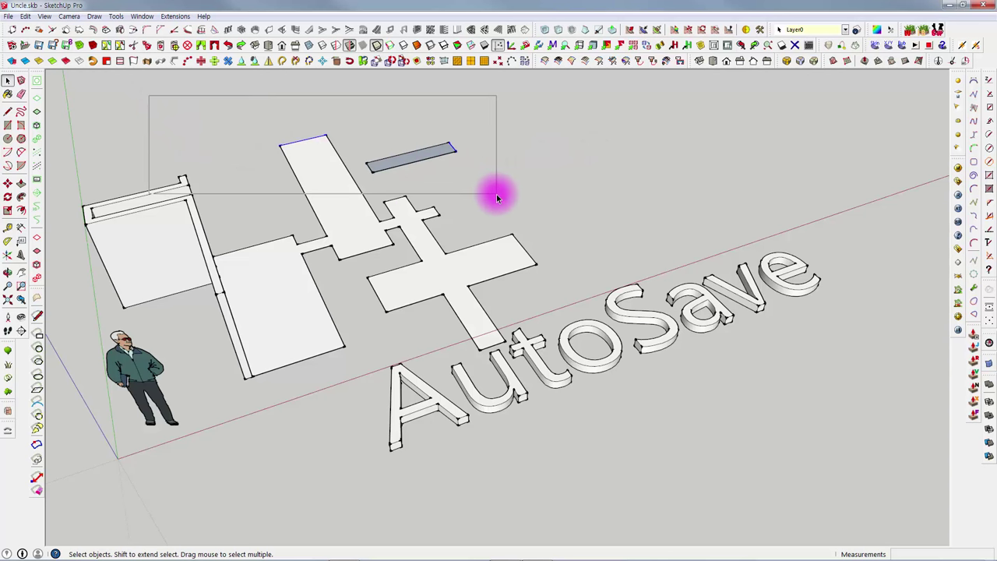
pyautogui.moveTo(252, 107); pyautogui.dragTo(546, 207)
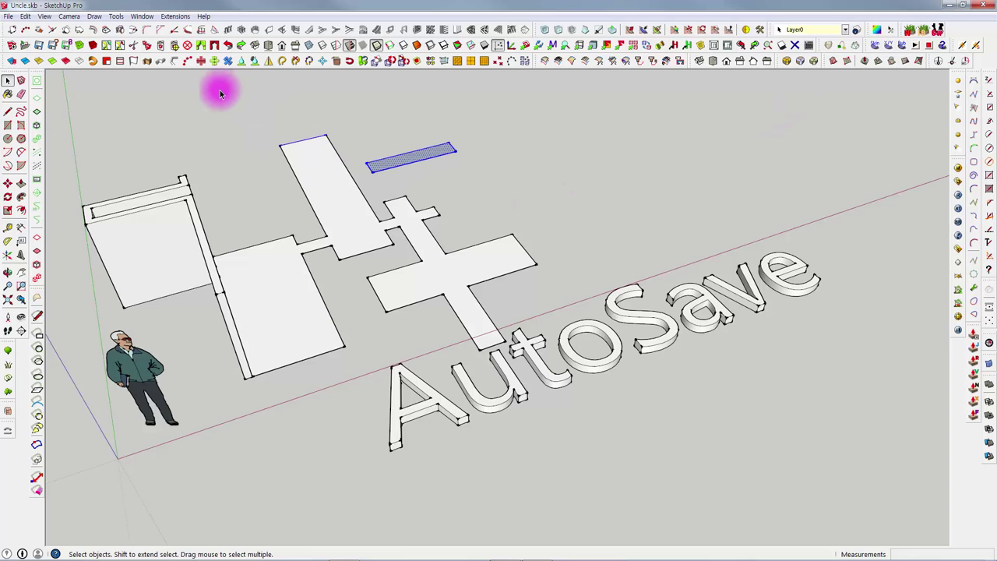
pyautogui.click(199, 130)
pyautogui.click(8, 16)
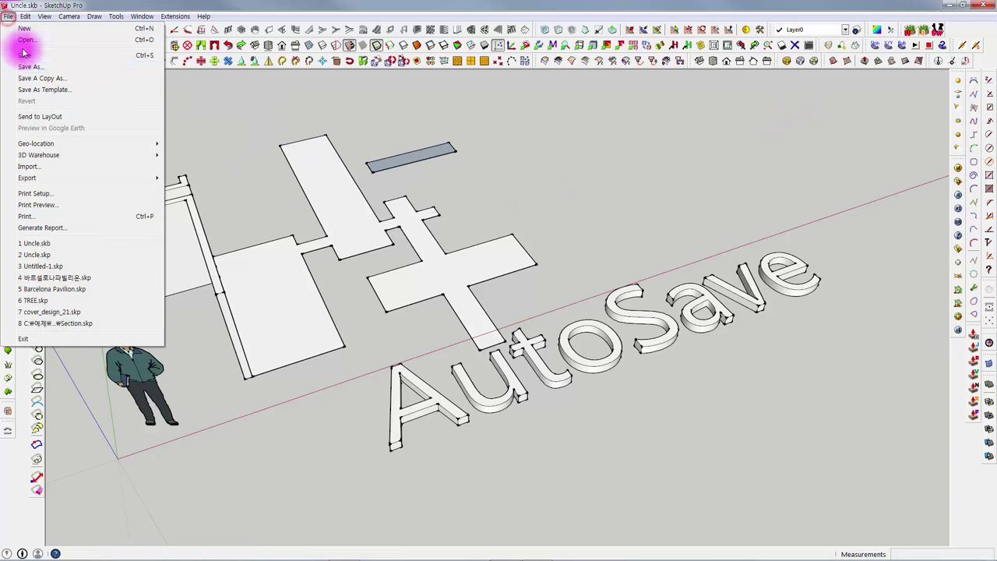
pyautogui.click(24, 55)
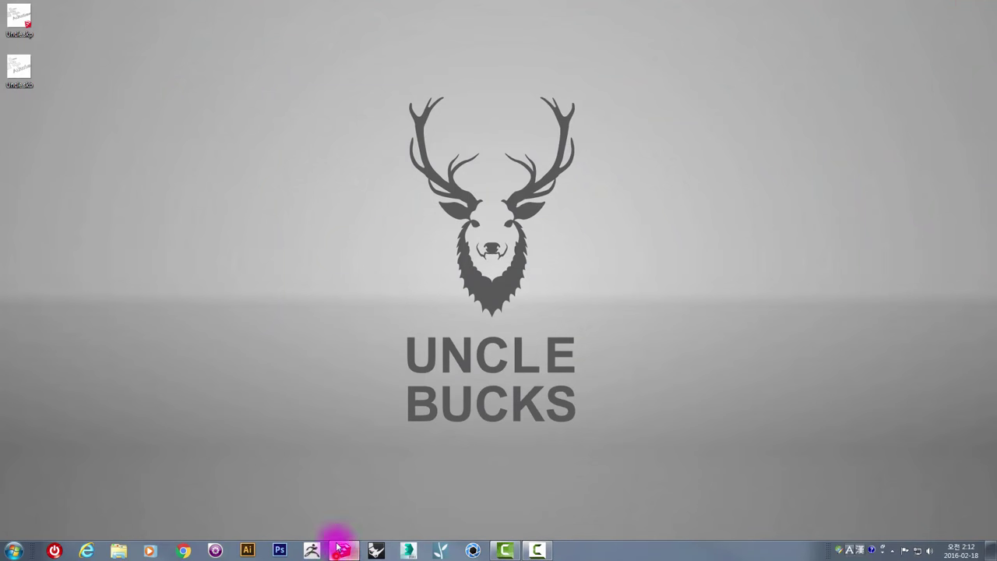
# Step: Window-select the grey slab and the tall rectangle's top edge, then minimise SketchUp
pyautogui.click(341, 551)
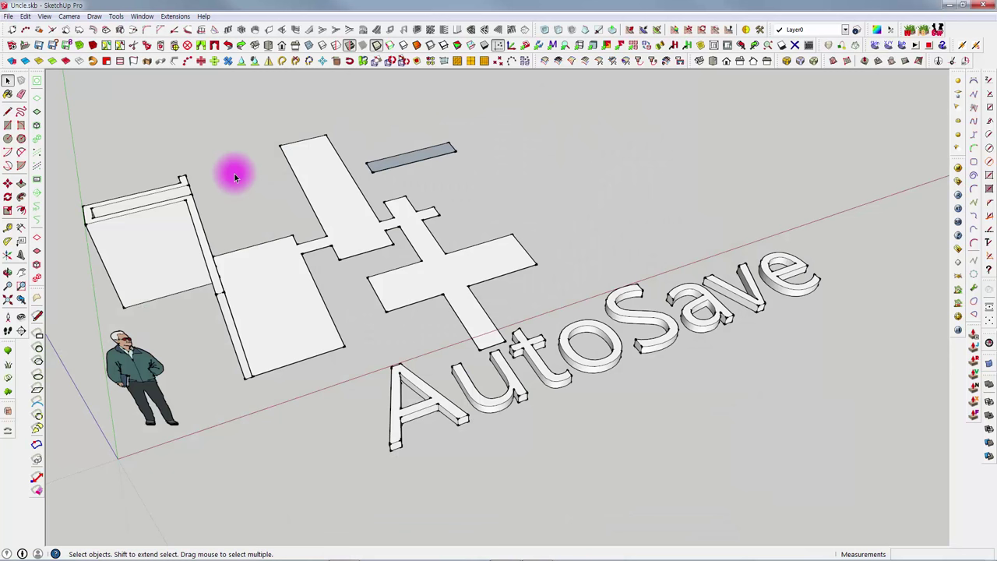
pyautogui.moveTo(238, 102); pyautogui.dragTo(457, 182)
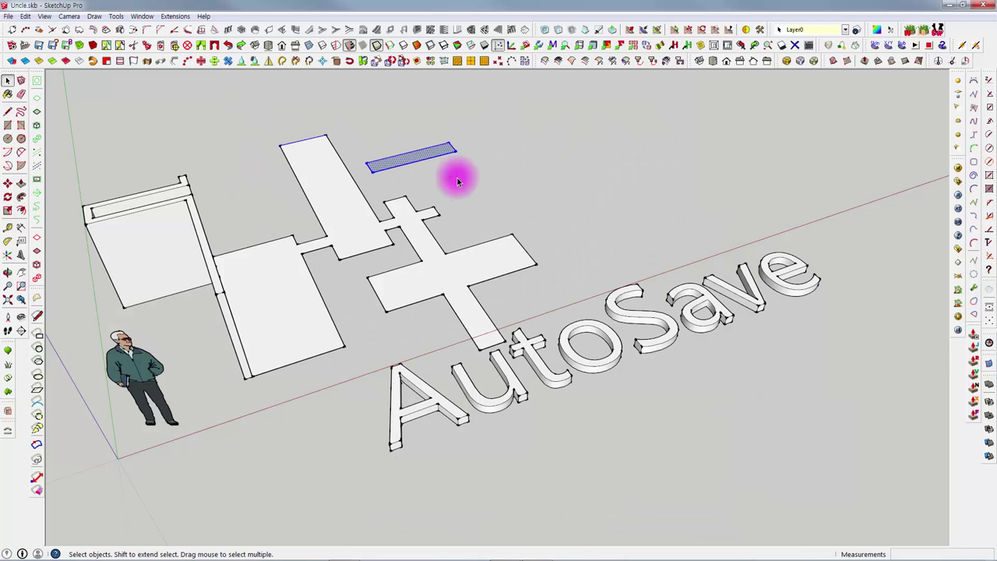
pyautogui.moveTo(219, 113); pyautogui.dragTo(504, 195)
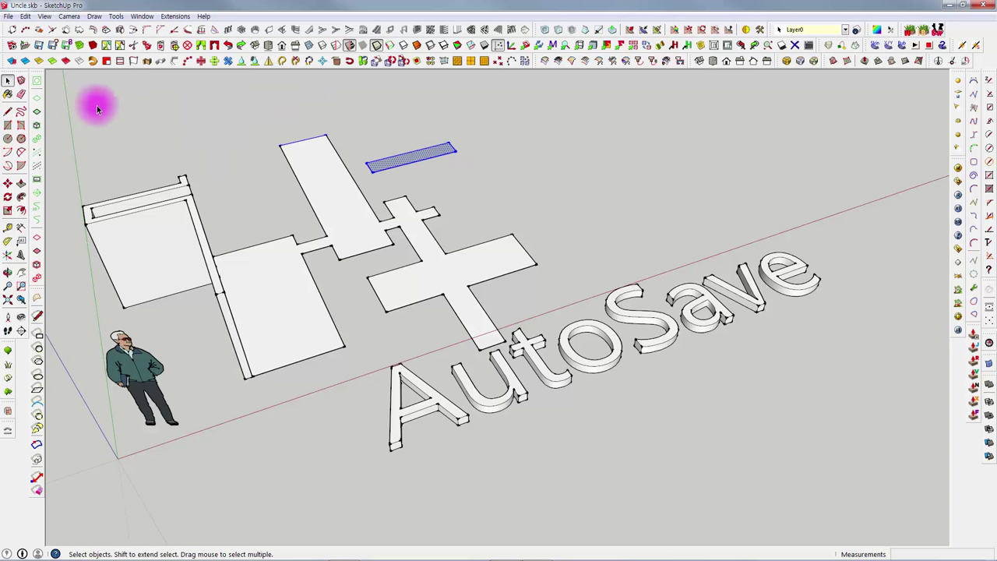
pyautogui.moveTo(175, 108); pyautogui.dragTo(429, 187)
pyautogui.moveTo(524, 185); pyautogui.dragTo(523, 184)
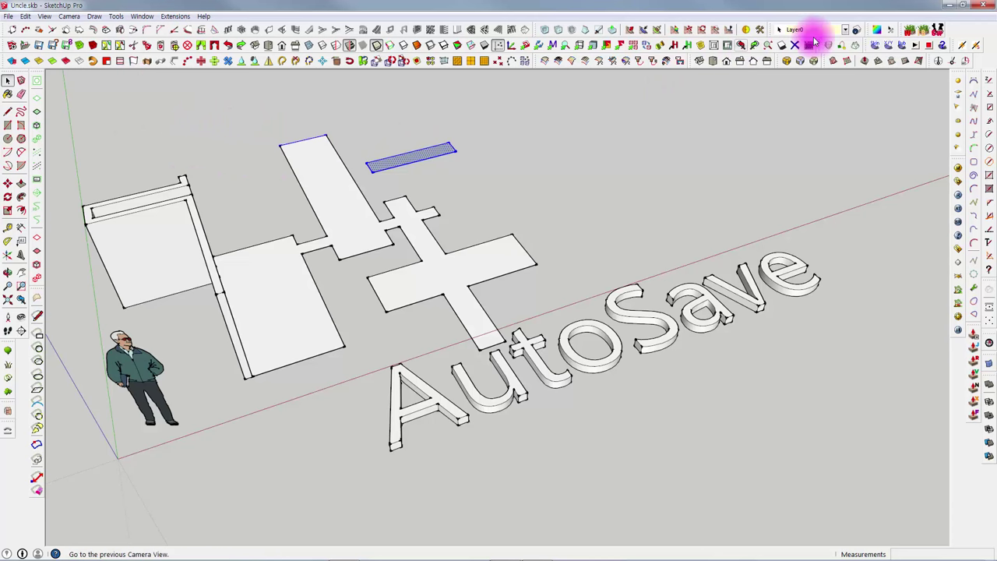
pyautogui.click(951, 8)
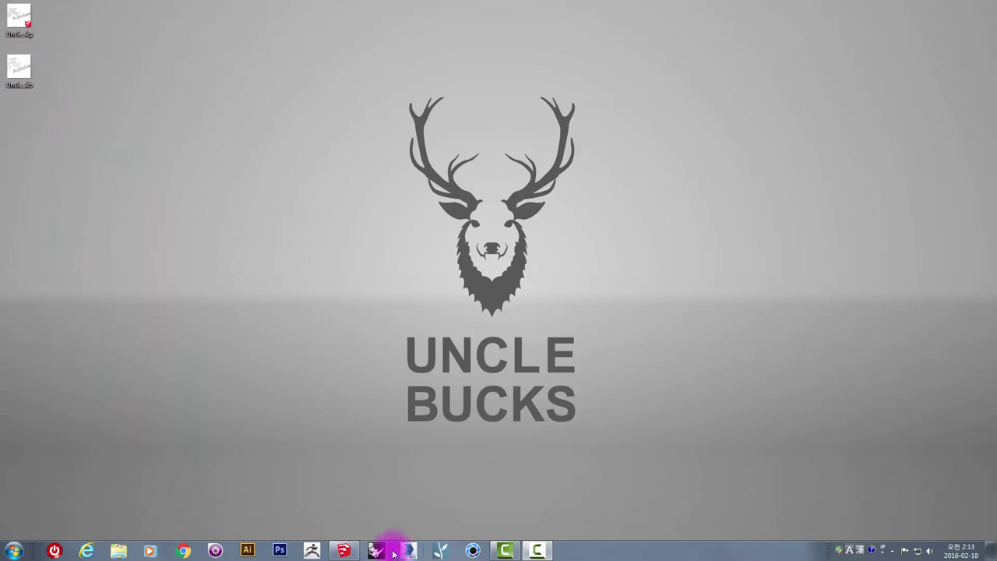
pyautogui.click(347, 551)
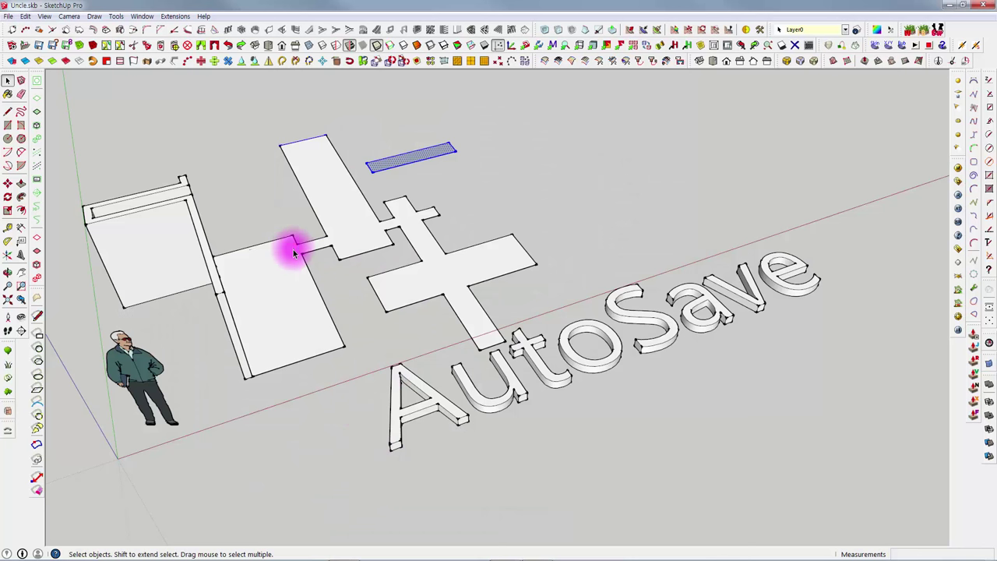
pyautogui.click(142, 15)
pyautogui.click(106, 199)
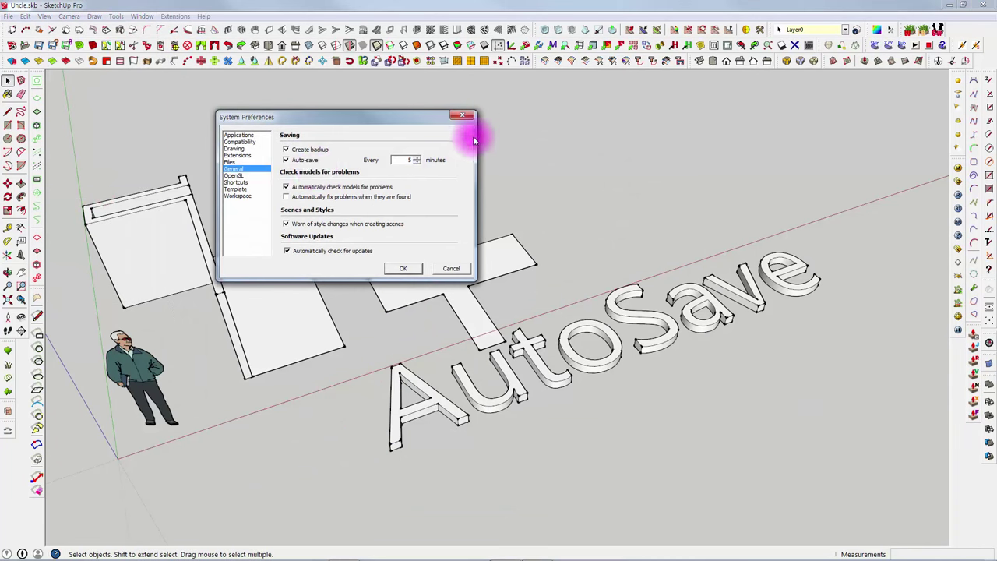
pyautogui.click(403, 268)
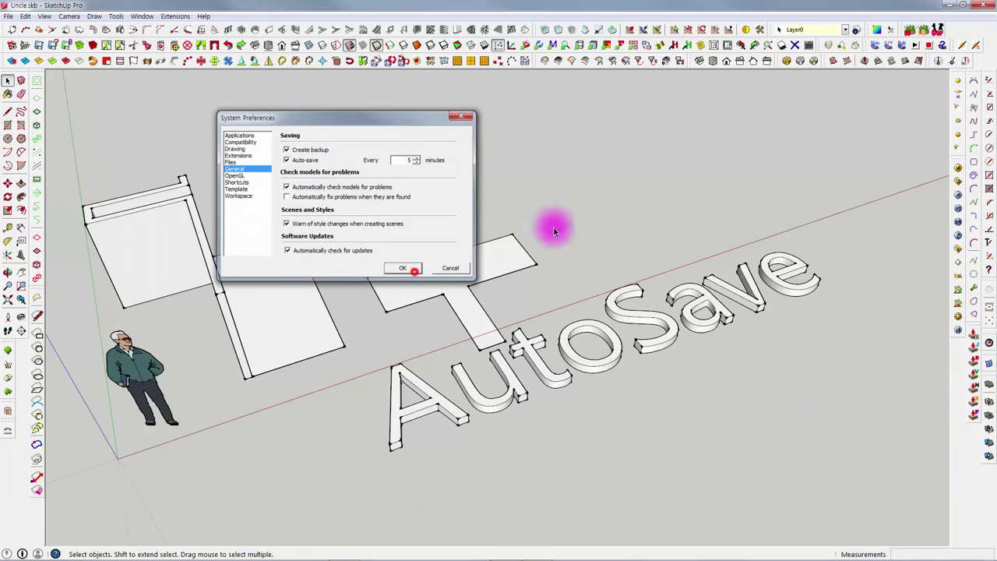
pyautogui.click(953, 7)
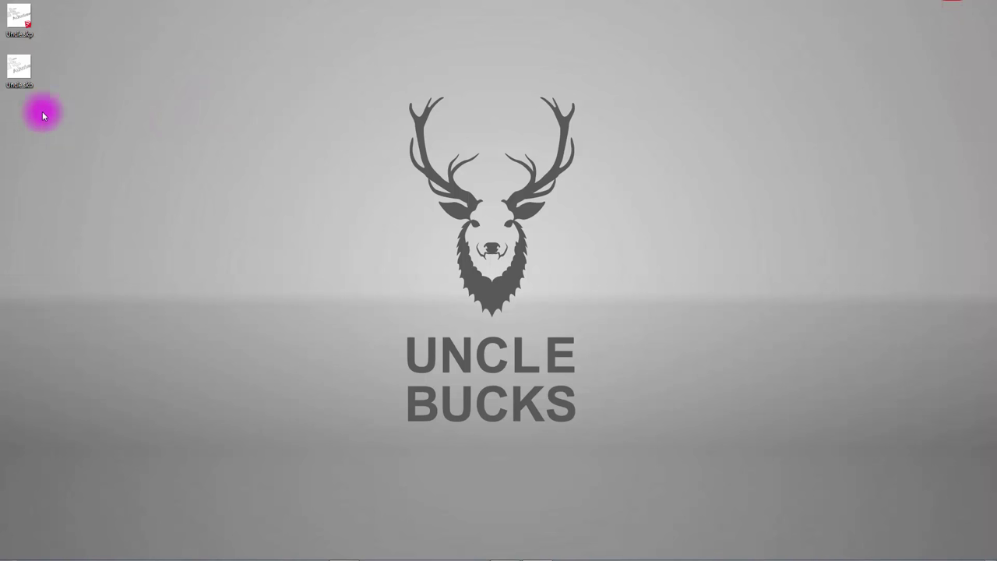
# Step: Check the Uncle.skb backup's details (SKB file, 659KB) on the desktop, then restore SketchUp
pyautogui.click(30, 34)
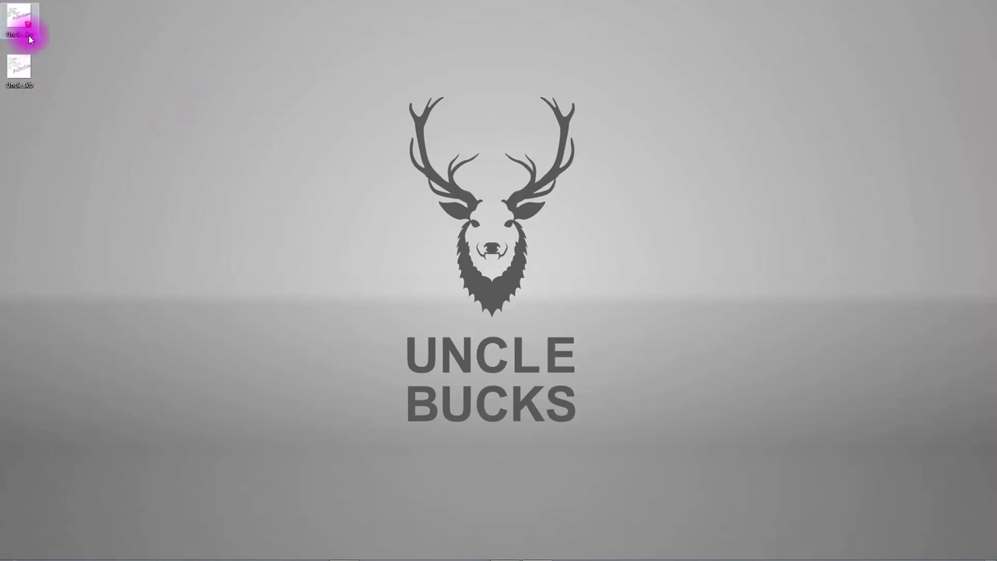
pyautogui.click(31, 89)
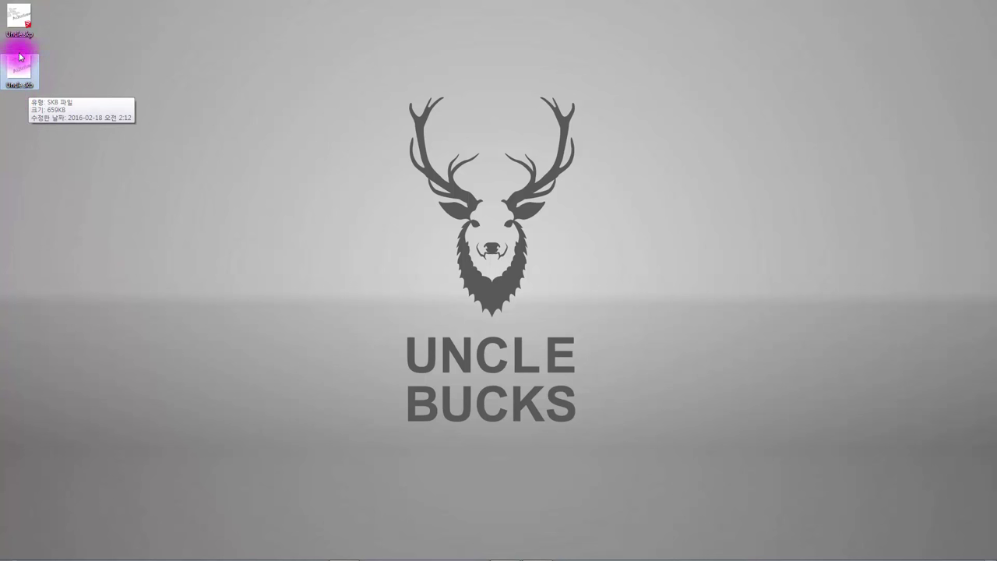
pyautogui.click(343, 551)
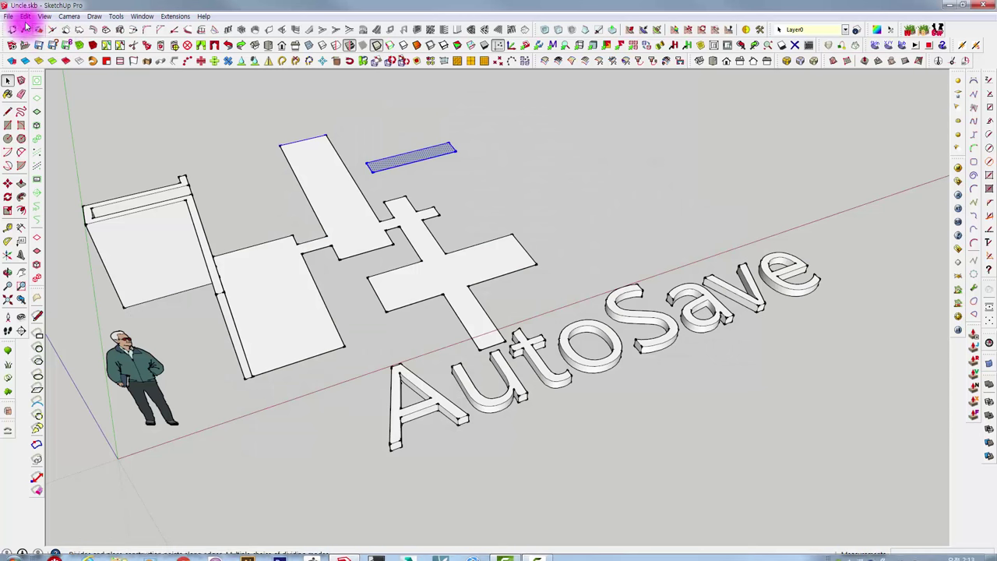
# Step: Deselect everything in the Uncle.skb model and orbit to a lower, rotated viewpoint
pyautogui.click(7, 16)
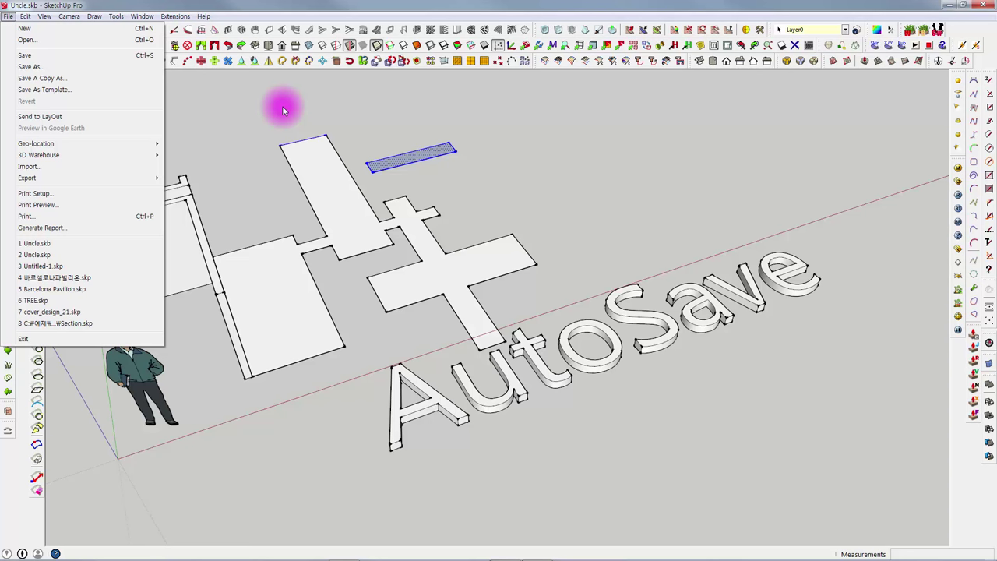
pyautogui.click(238, 148)
pyautogui.click(240, 148)
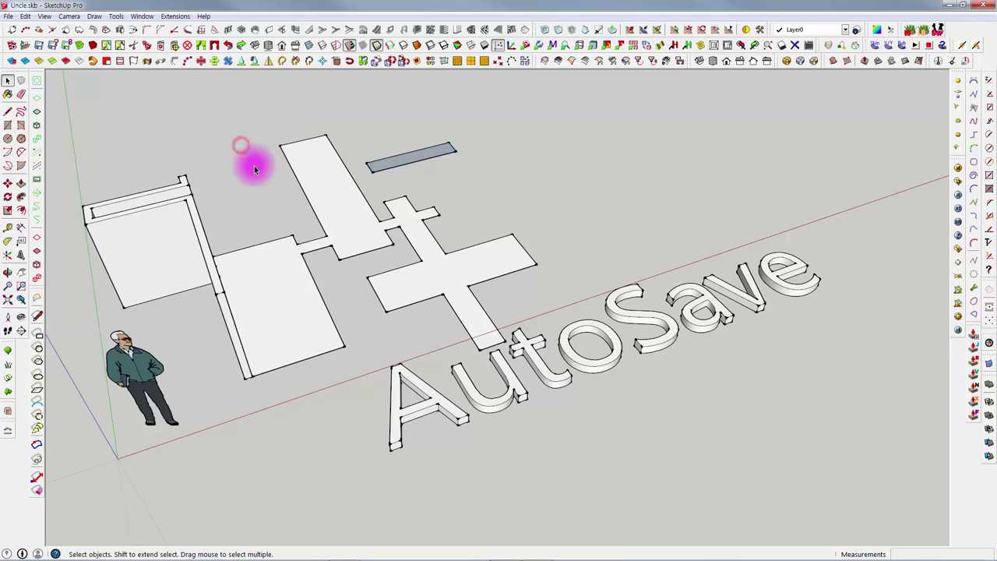
pyautogui.moveTo(354, 279)
pyautogui.mouseDown(button='middle')
pyautogui.moveTo(551, 157)
pyautogui.moveTo(737, 153)
pyautogui.moveTo(667, 225)
pyautogui.moveTo(512, 315)
pyautogui.moveTo(408, 270)
pyautogui.moveTo(167, 83)
pyautogui.mouseUp(button='middle')
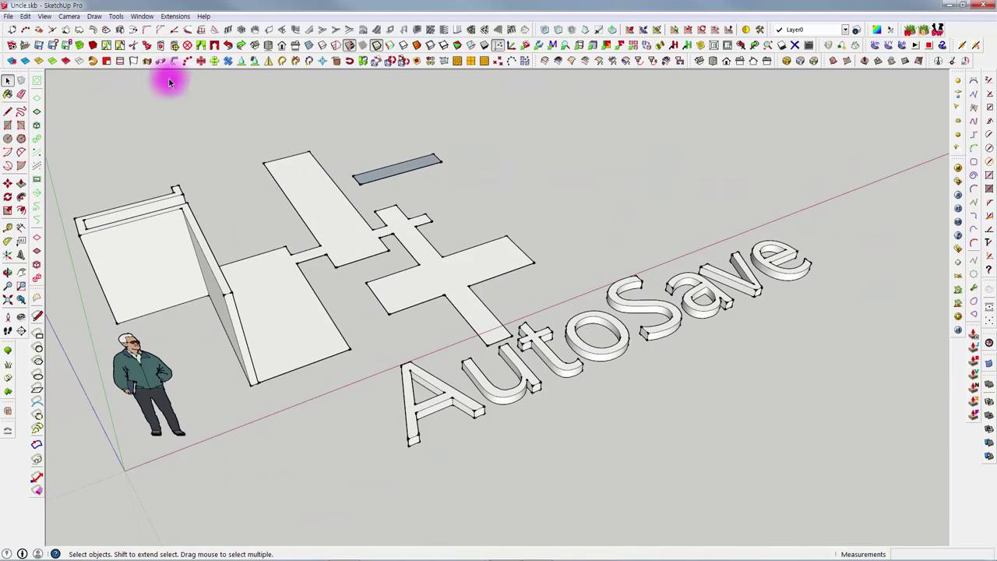
pyautogui.click(140, 16)
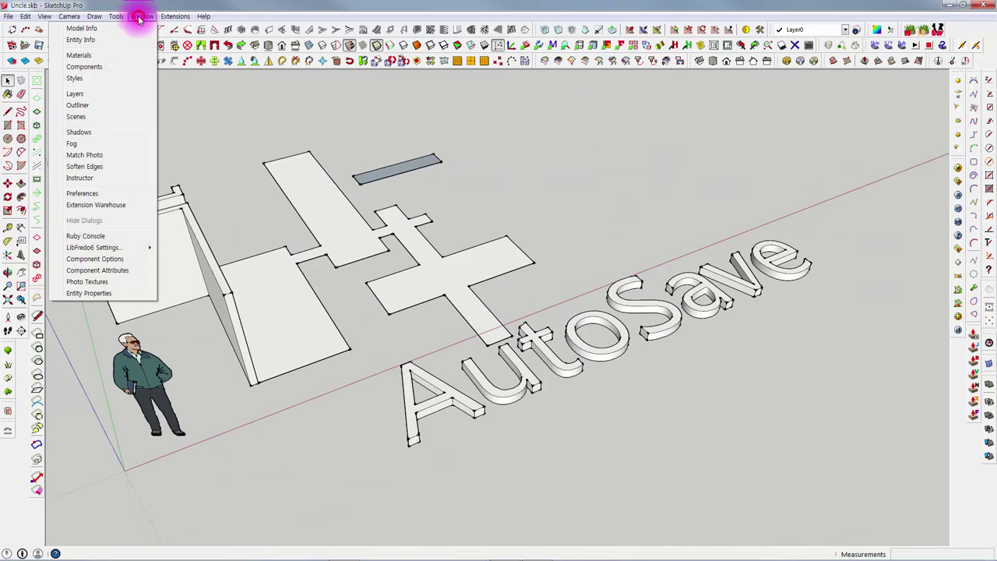
# Step: Open the General system preferences and highlight the Auto-save Every … minutes value for editing
pyautogui.click(93, 194)
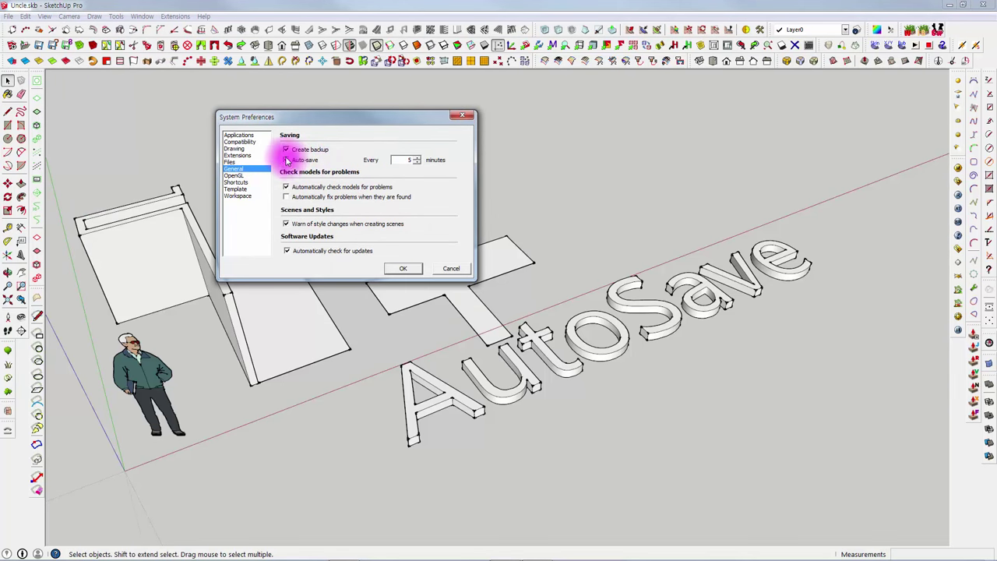
pyautogui.click(404, 159)
pyautogui.moveTo(413, 160); pyautogui.dragTo(437, 160)
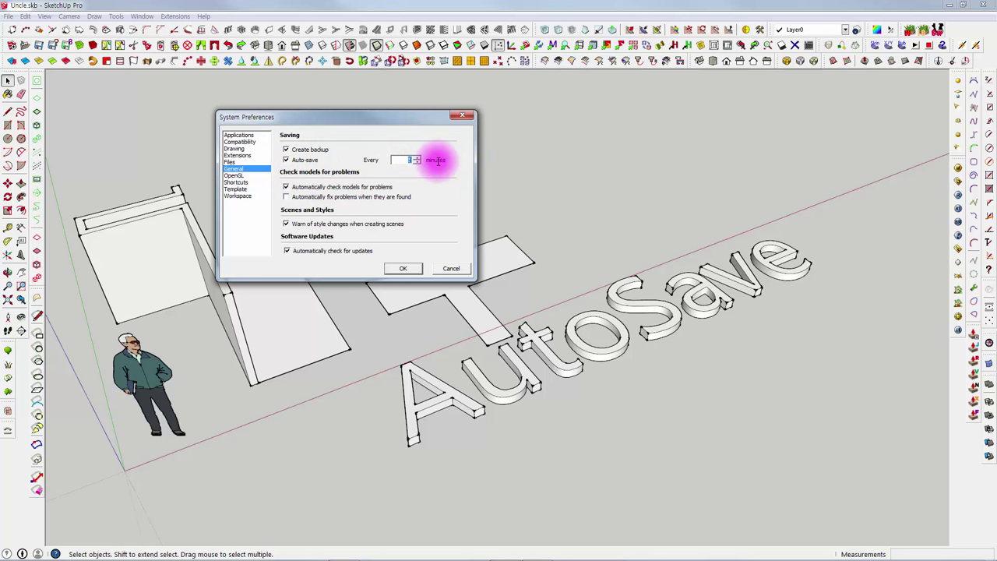
pyautogui.click(401, 160)
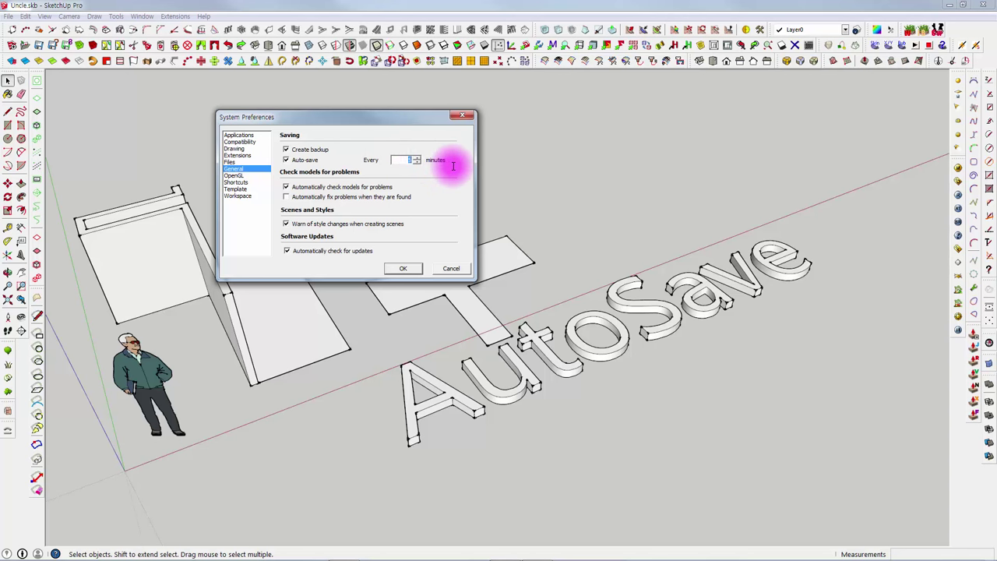
pyautogui.click(411, 160)
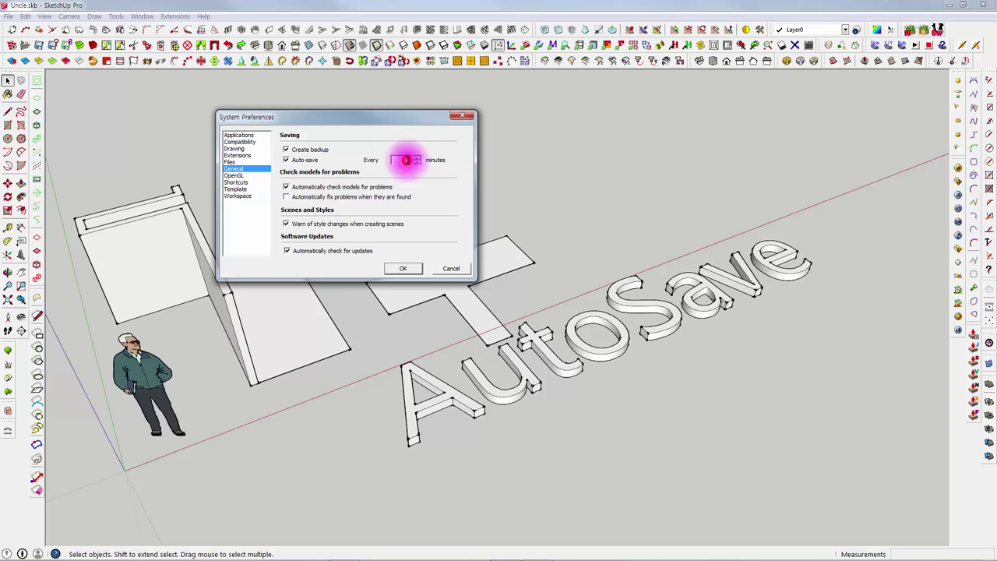
pyautogui.moveTo(406, 159); pyautogui.dragTo(434, 159)
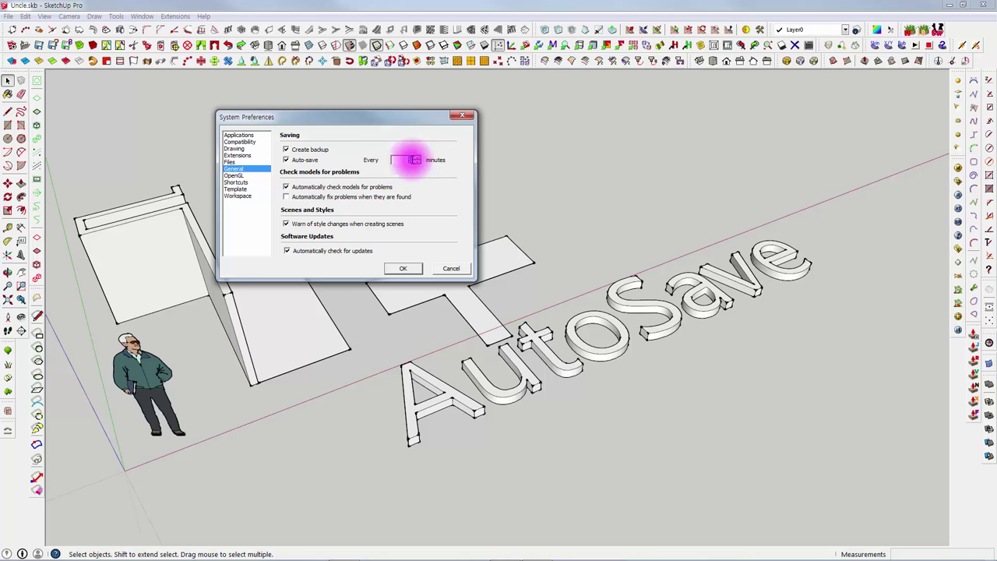
# Step: Set the auto-save interval to 5 minutes in General preferences and confirm with OK
pyautogui.doubleClick(413, 159)
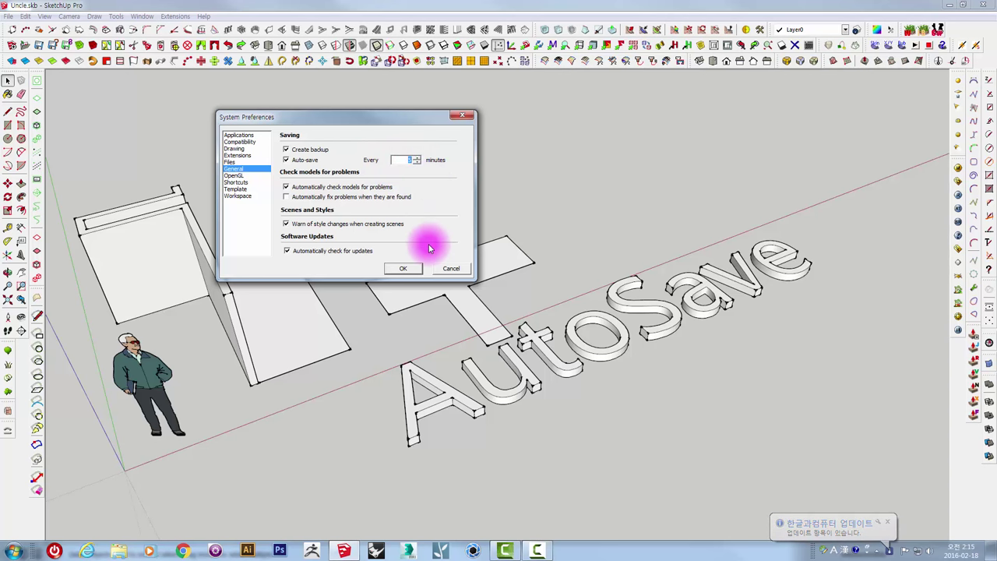
pyautogui.click(415, 268)
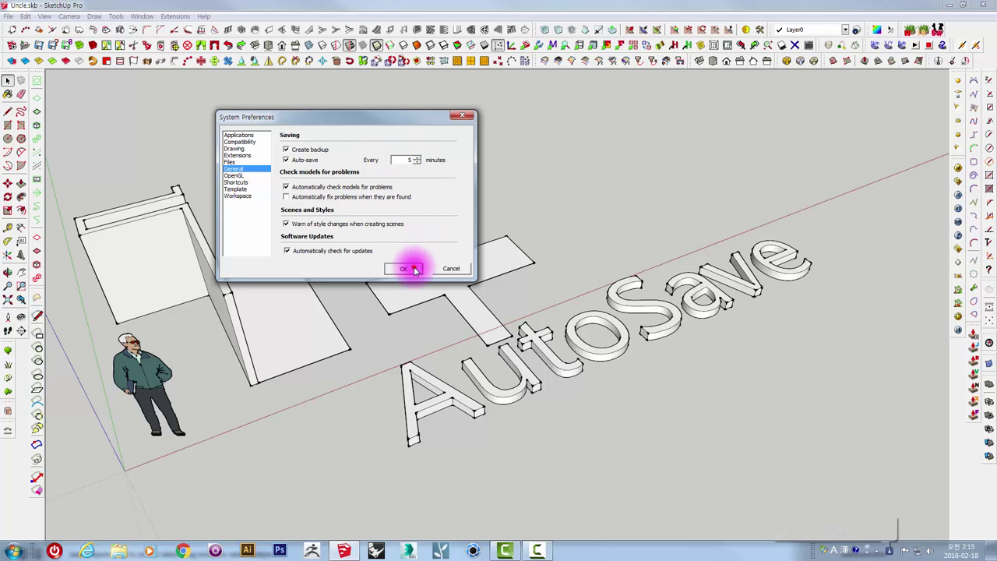